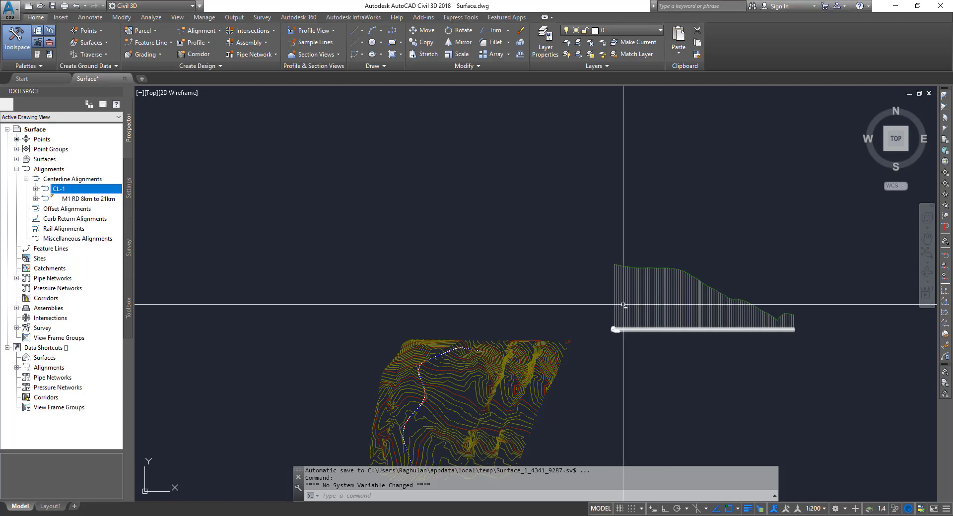
Step: Pan and zoom onto the contour surface crossed by the M1 RD 8km to 21km alignment
middle_click_drag(582, 332, 606, 251)
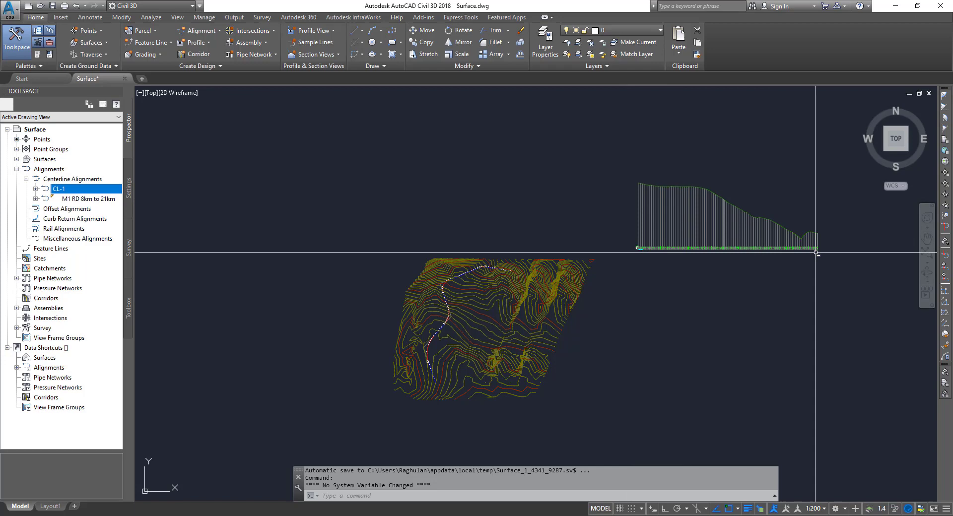
mouse_move(816, 252)
middle_mouse_down()
mouse_move(653, 336)
mouse_move(639, 318)
mouse_move(585, 345)
mouse_move(693, 278)
middle_mouse_up()
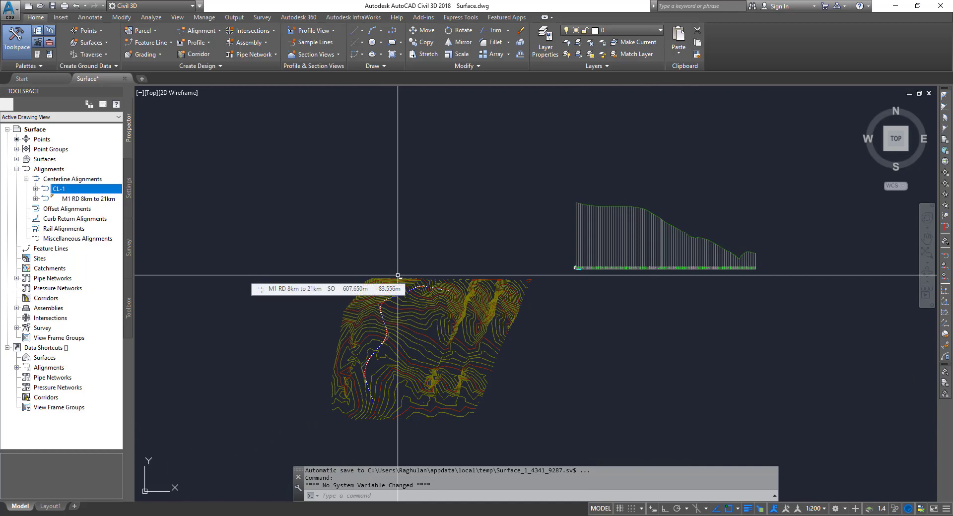
scroll(357, 365, "up", 5)
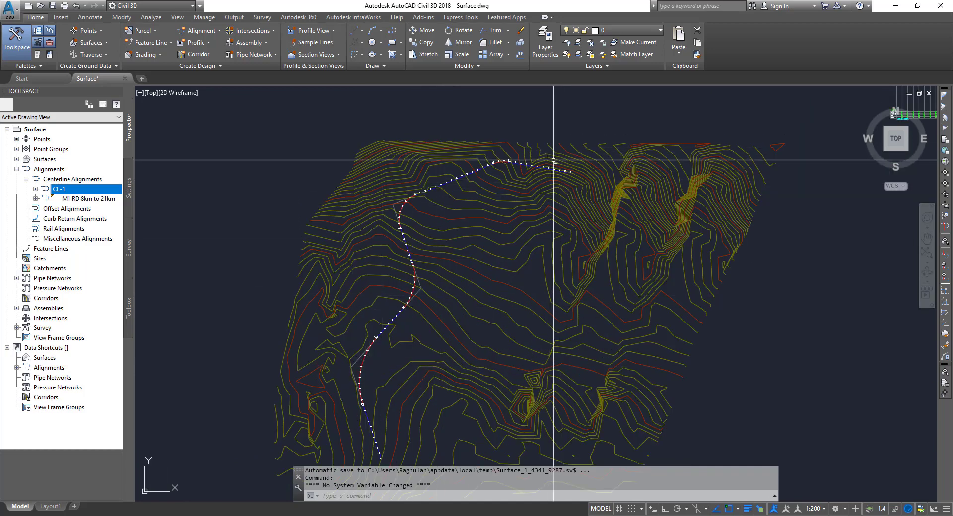
Step: Pick the M1 RD 8km to 21km alignment's end grip, then zoom onto the existing ground profile view
left_click(566, 170)
left_click(570, 171)
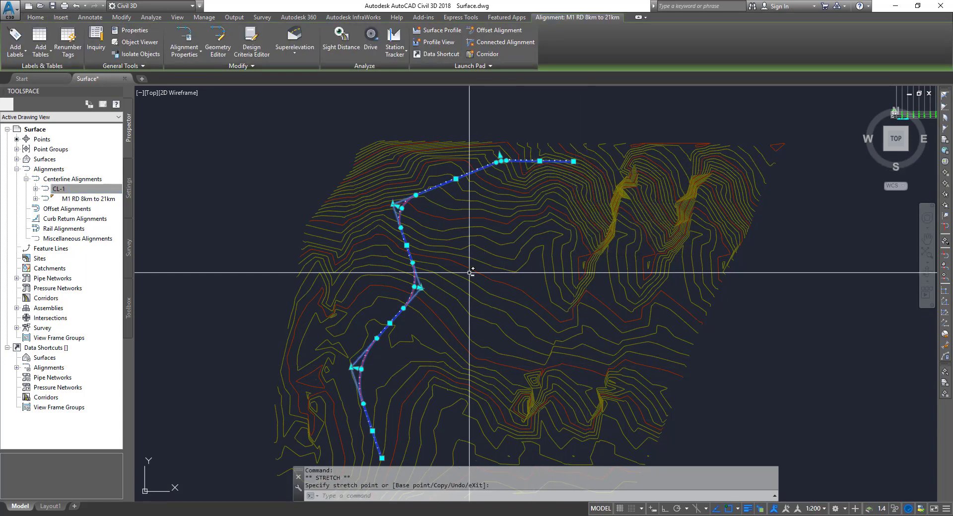
scroll(468, 274, "down", 6)
middle_click_drag(583, 300, 576, 310)
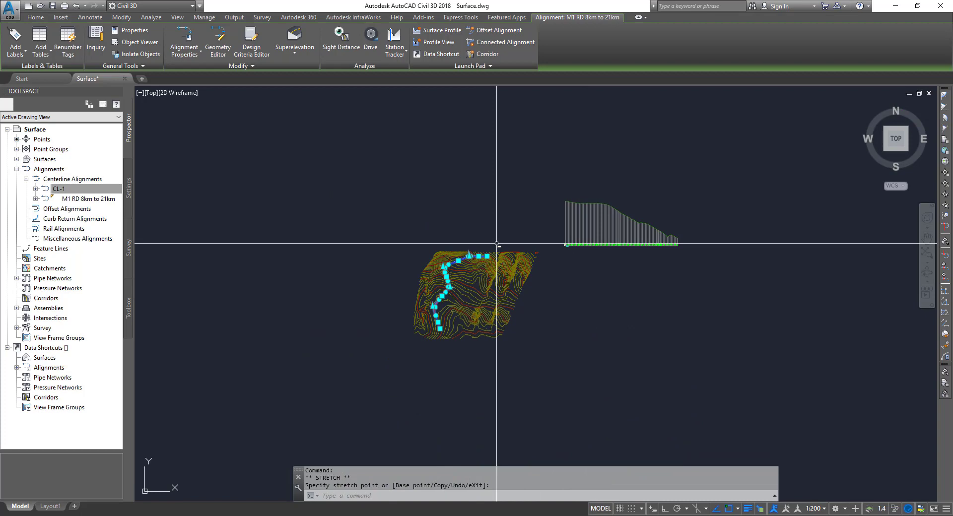
scroll(551, 208, "up", 6)
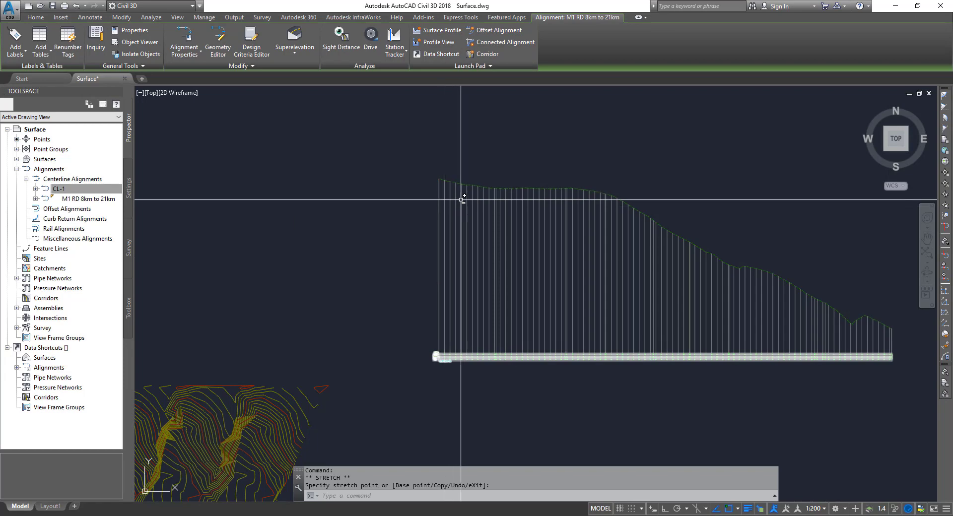
Step: Cancel the grip stretch and window-select the M1 RD 8km to 21km-Longsection-3 profile view
left_click(595, 351)
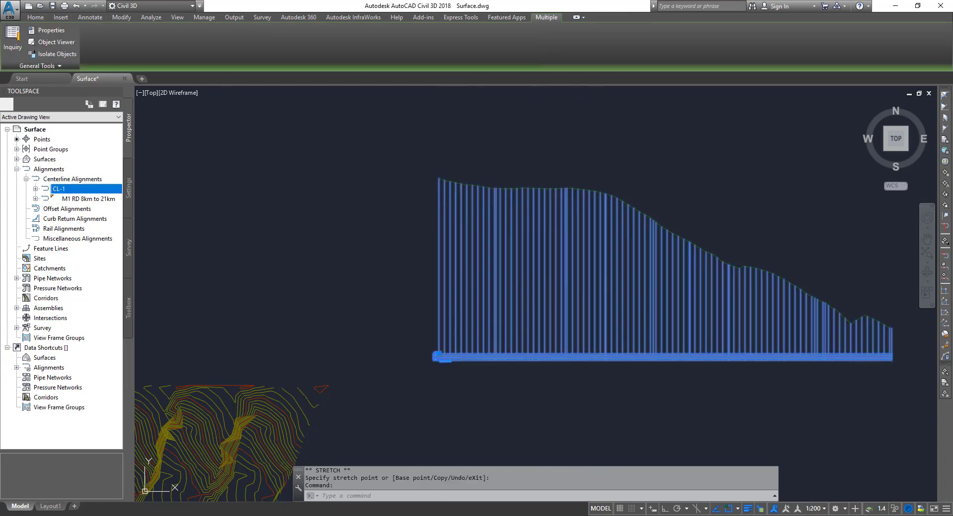
key("Escape")
key("Escape")
key("Escape")
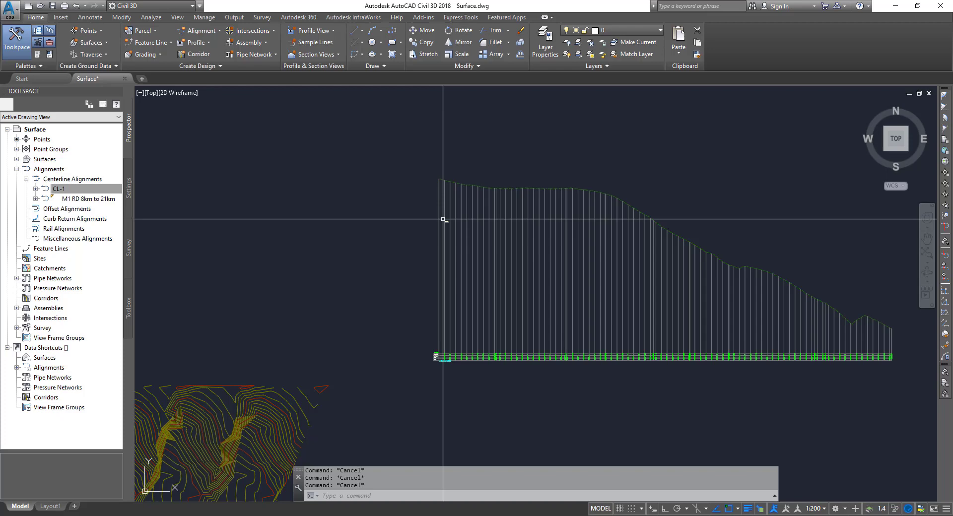
scroll(458, 209, "up", 5)
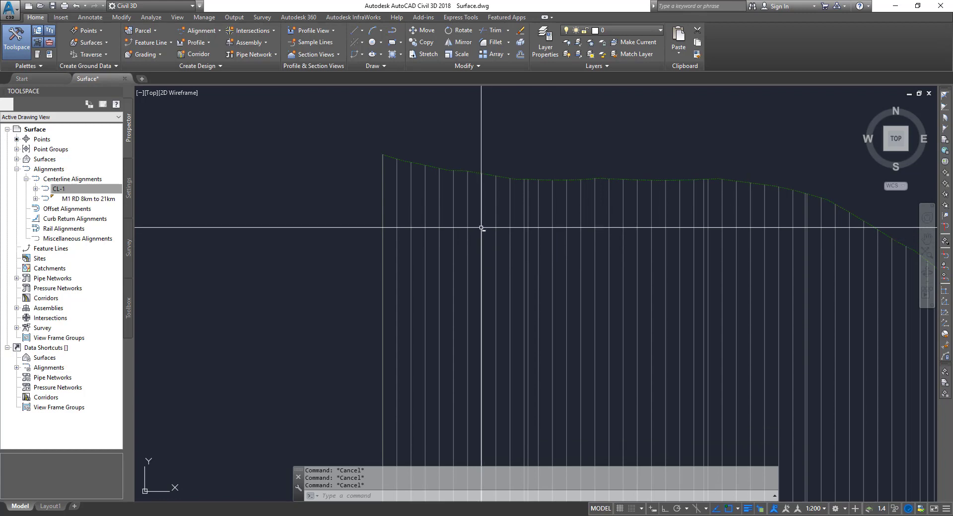
mouse_move(481, 228)
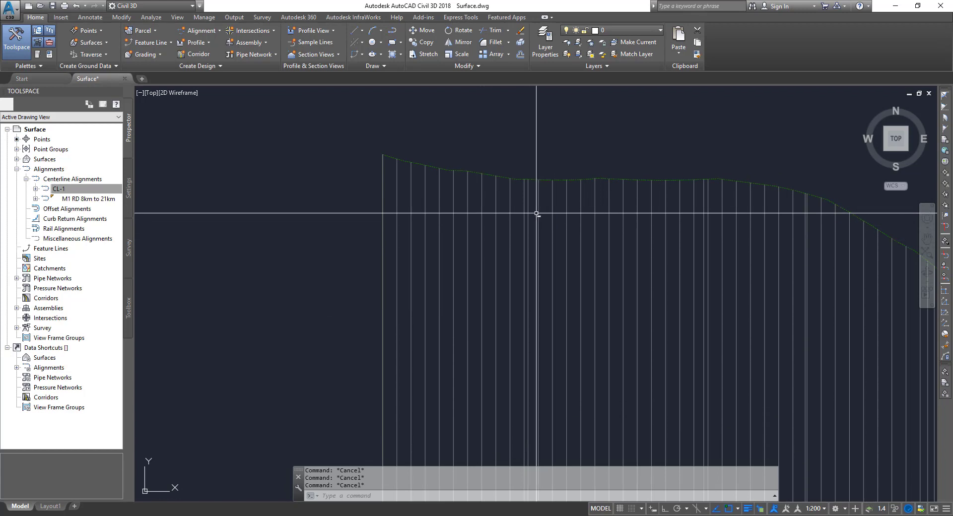
left_click(497, 213)
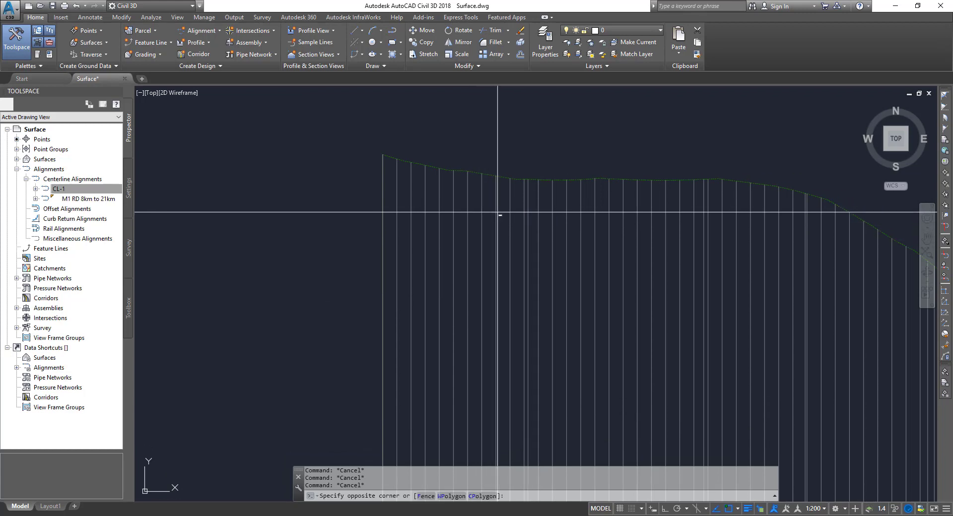
left_click(498, 257)
scroll(426, 300, "down", 3)
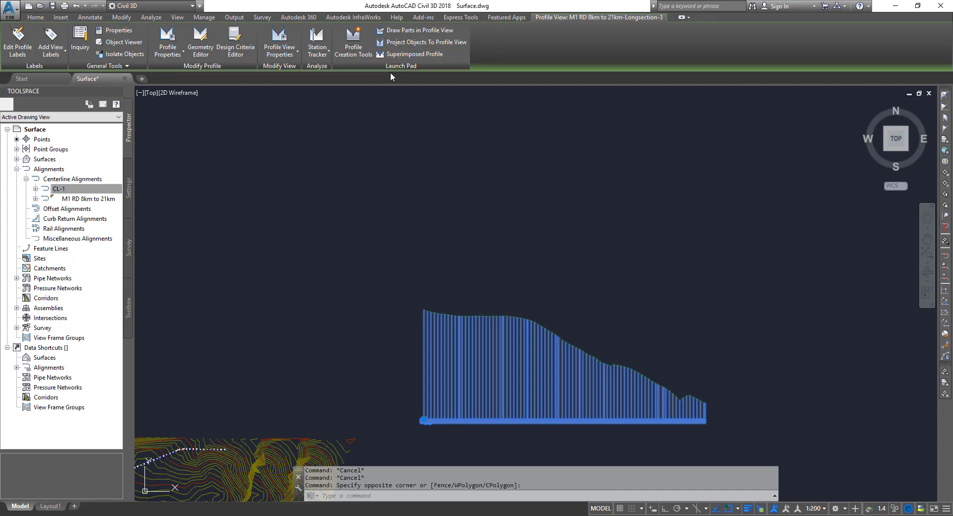
left_click(362, 52)
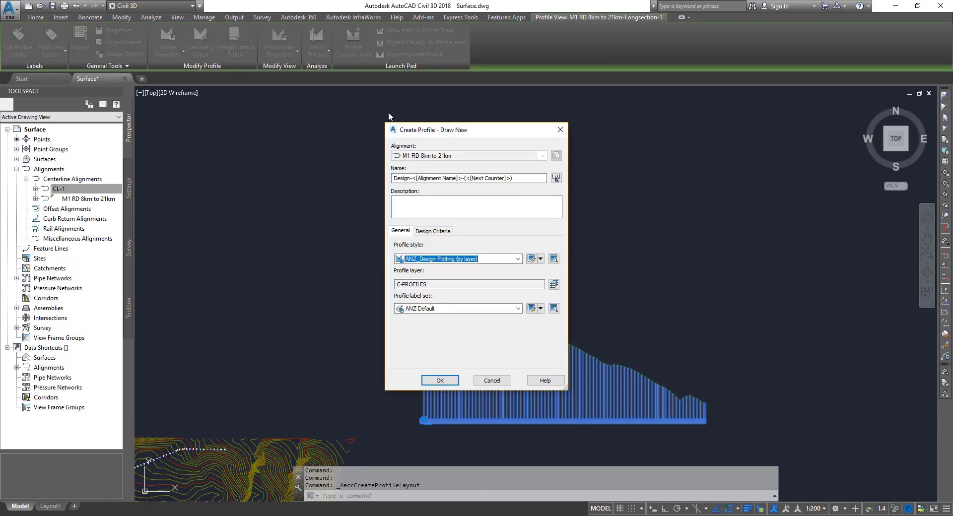
left_click_drag(439, 130, 380, 113)
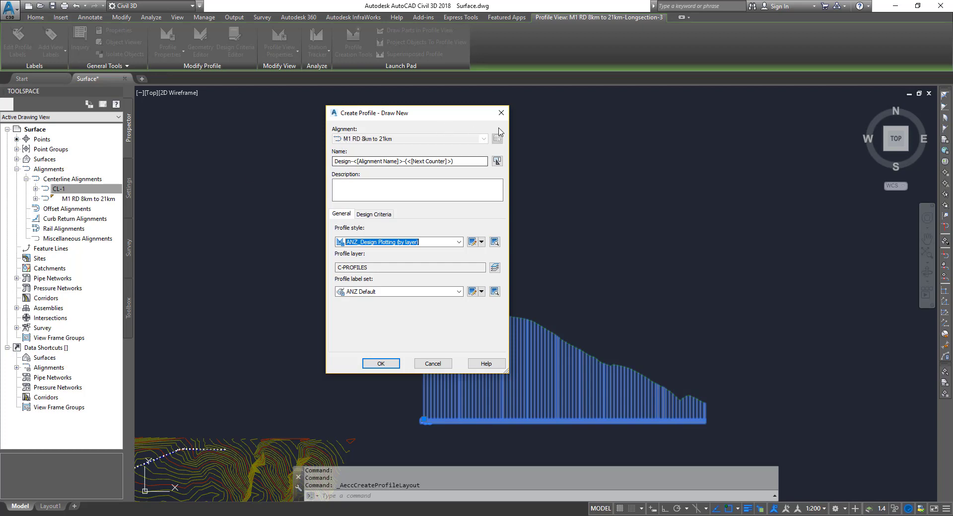
key("Escape")
left_click(47, 189)
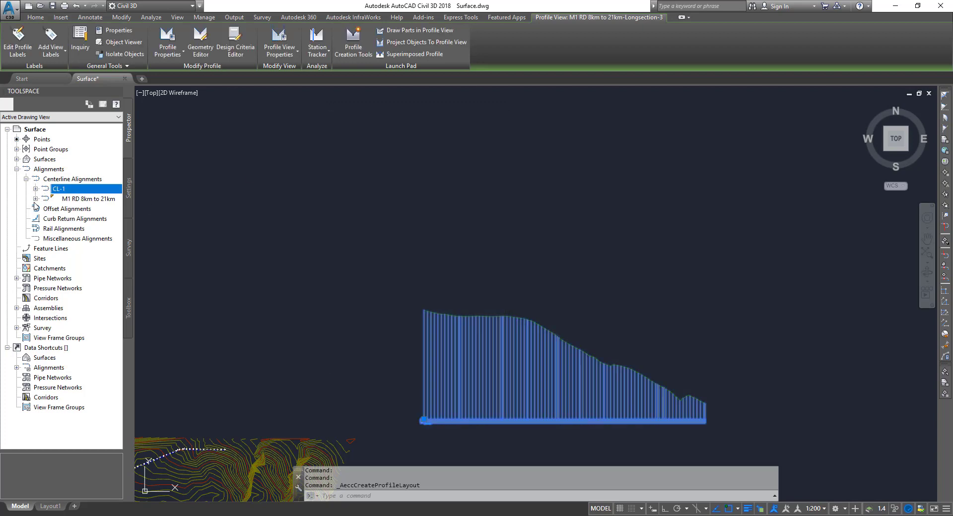
Step: Expand M1 RD 8km to 21km and its Profiles node in Prospector to reveal the NSurface profile
left_click(36, 199)
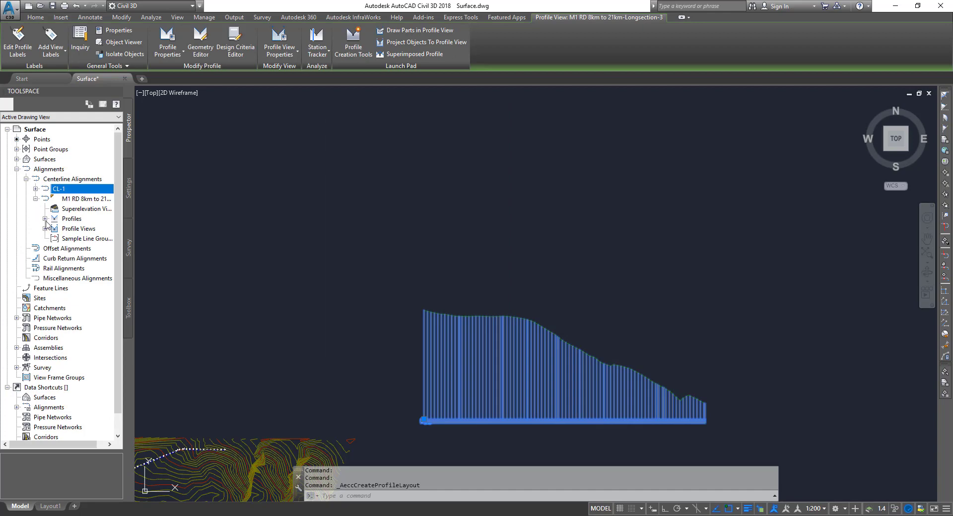
left_click(46, 219)
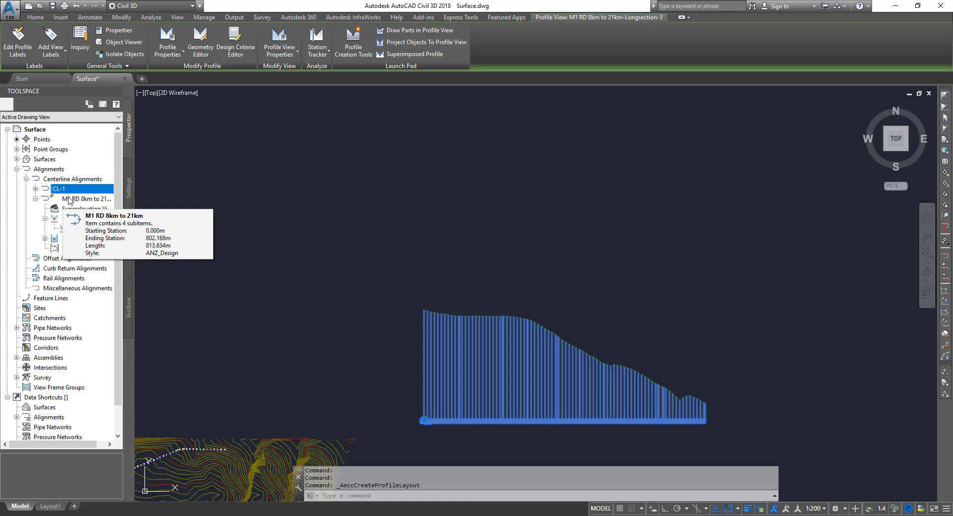
Step: In Create Profile - Draw New, keep ANZ_Design Plotting (by layer) style, ANZ Default labels, criteria-based design off
left_click(356, 39)
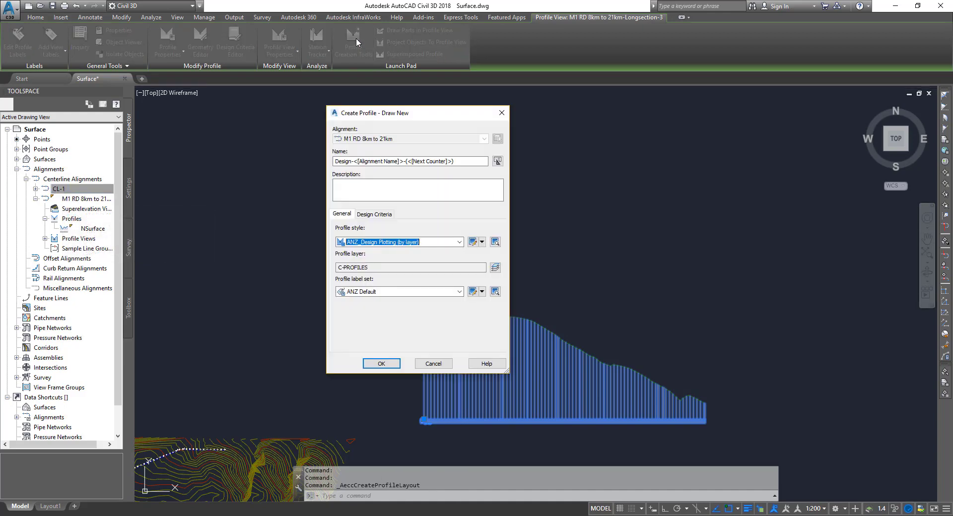
left_click_drag(372, 118, 345, 117)
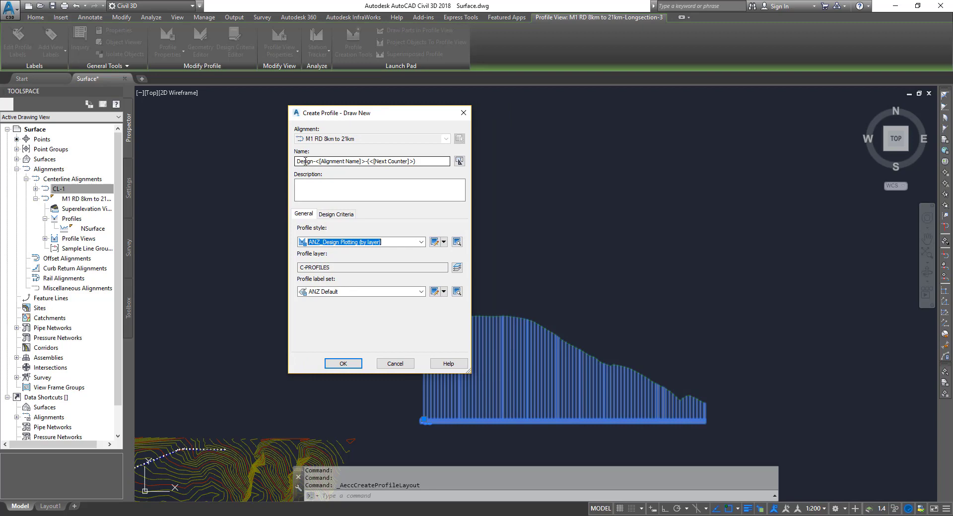
left_click(316, 196)
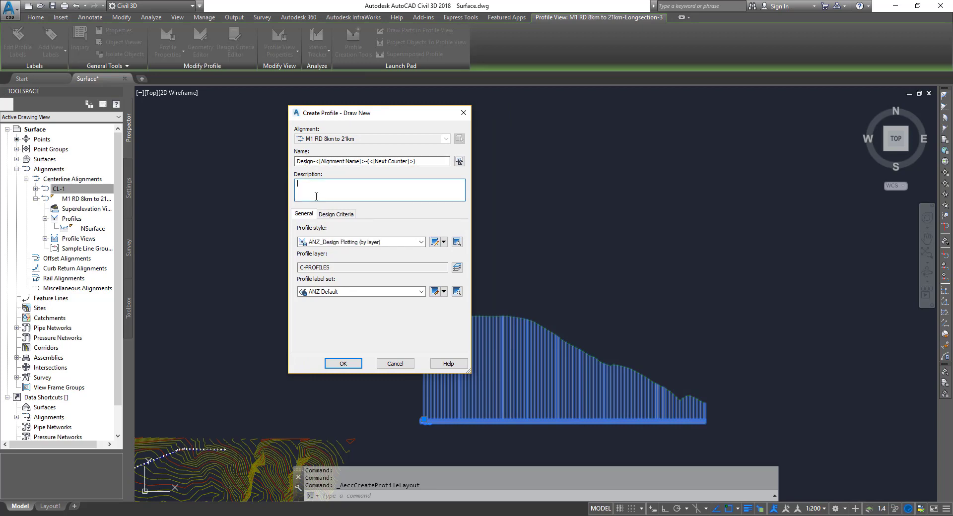
left_click(318, 245)
left_click(318, 246)
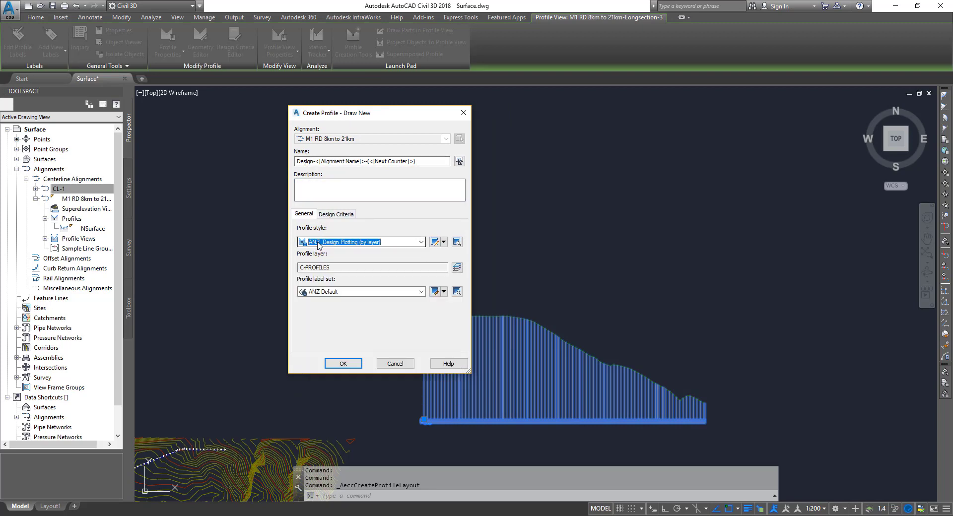
left_click(323, 293)
left_click(323, 294)
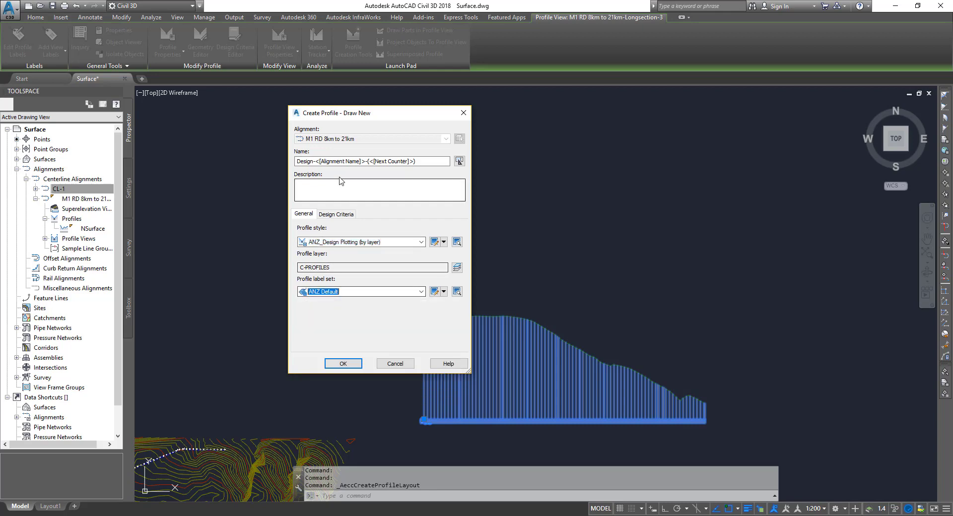
left_click(340, 214)
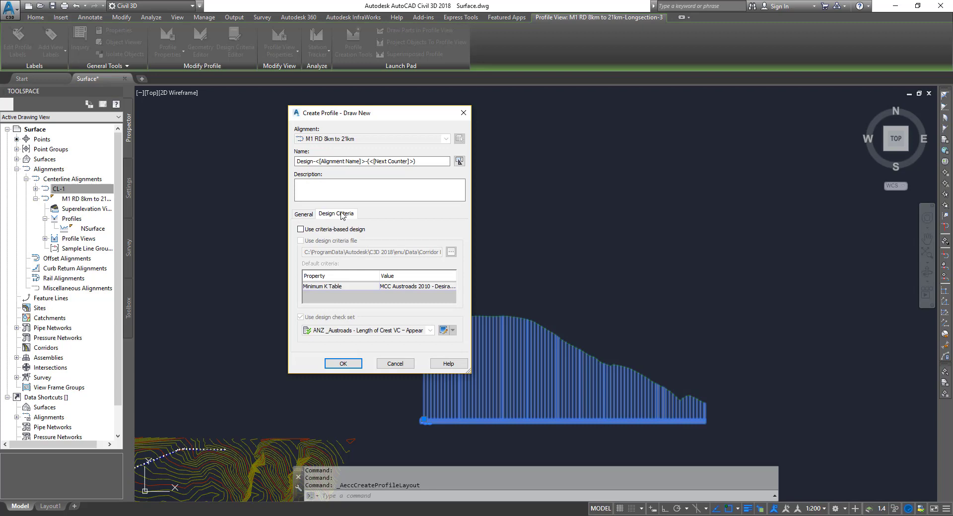
Step: Create the design profile Design-M1 RD 8km to 21km-(2), bringing up its Profile Layout Tools
left_click(344, 364)
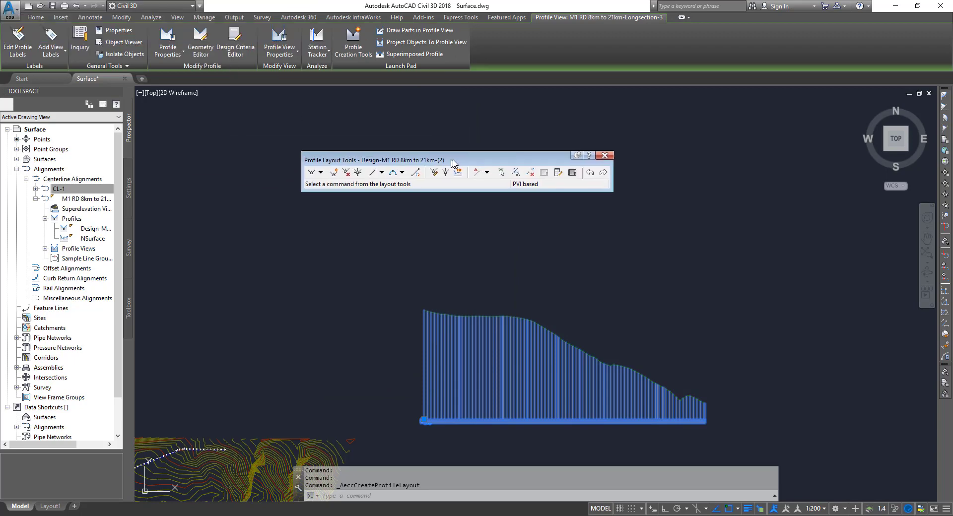
left_click_drag(453, 163, 487, 188)
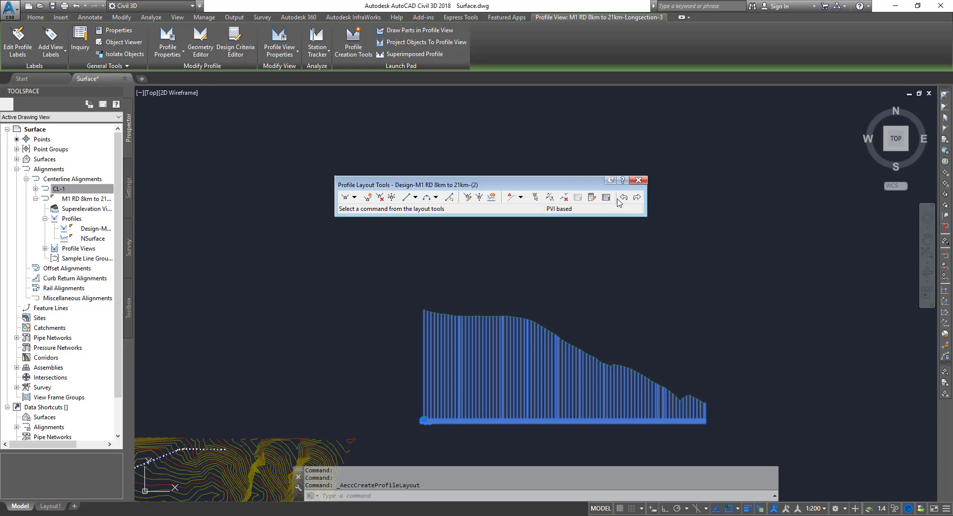
left_click(353, 200)
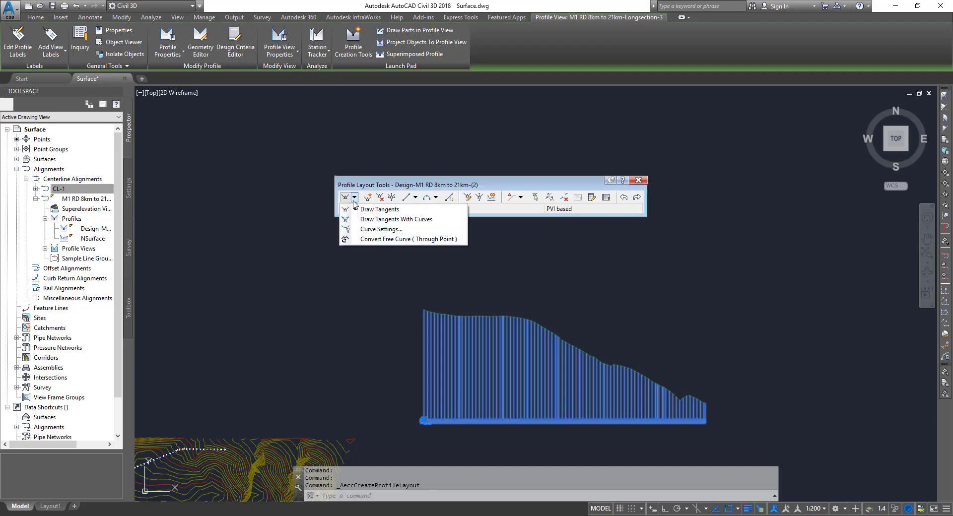
Step: Confirm parabolic vertical curves with 200.000m crest and sag lengths in Curve Settings
left_click(374, 230)
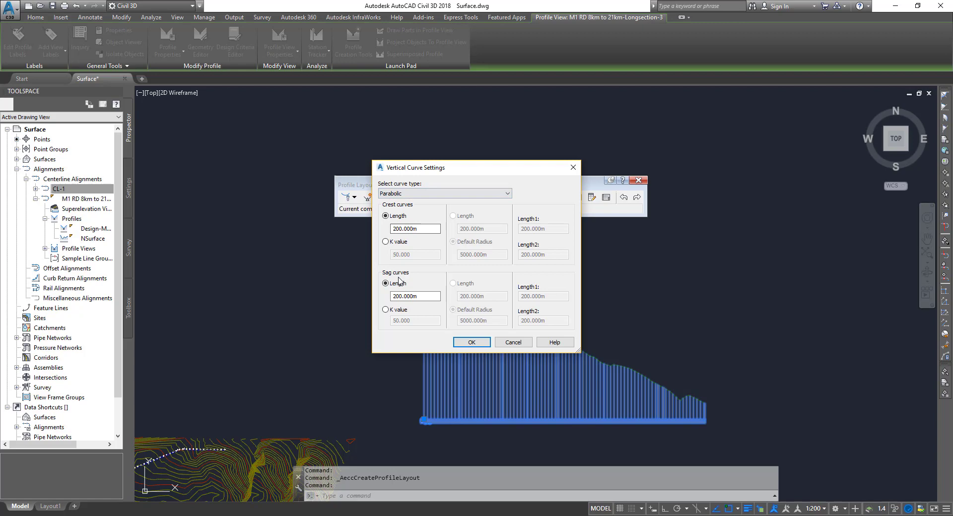
left_click(520, 344)
left_click(354, 198)
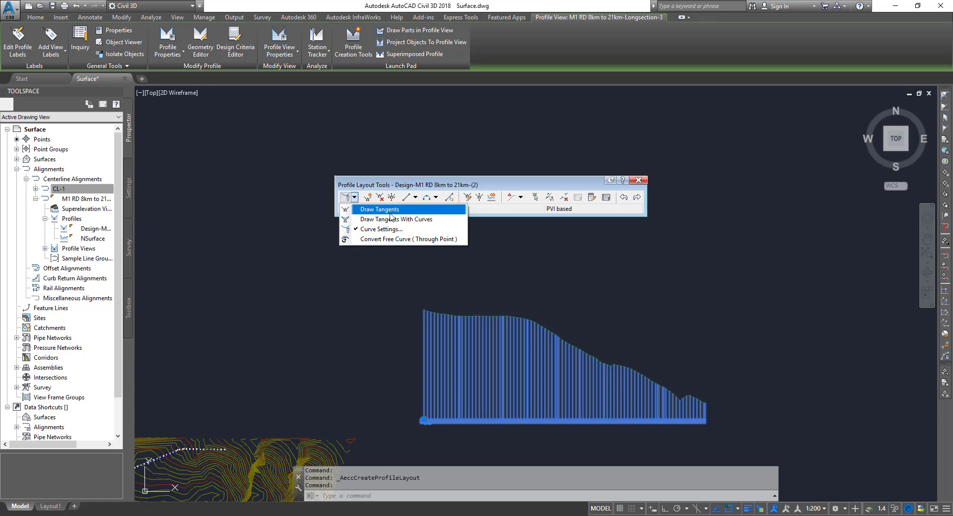
Step: Start Draw Tangents With Curves and navigate to the profile view's lower-left corner
left_click(396, 219)
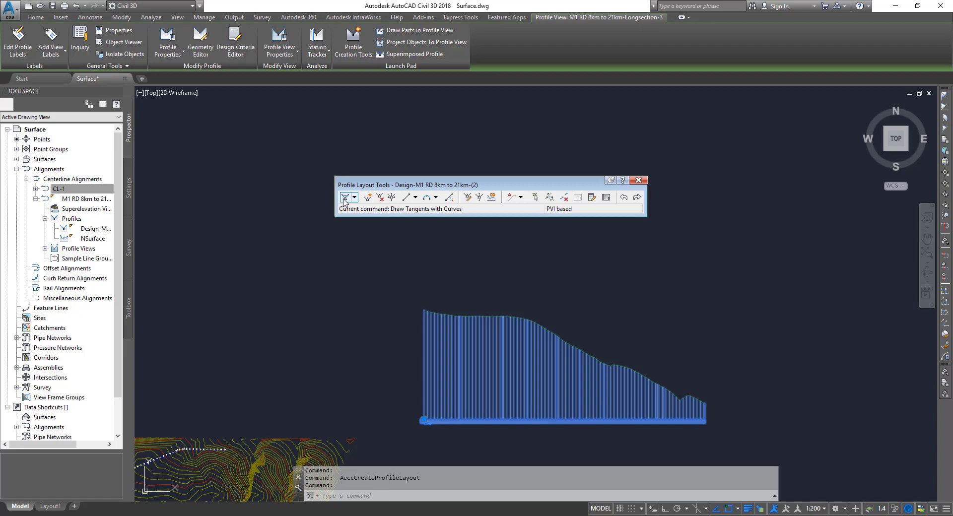
scroll(426, 320, "up", 3)
scroll(447, 383, "down", 3)
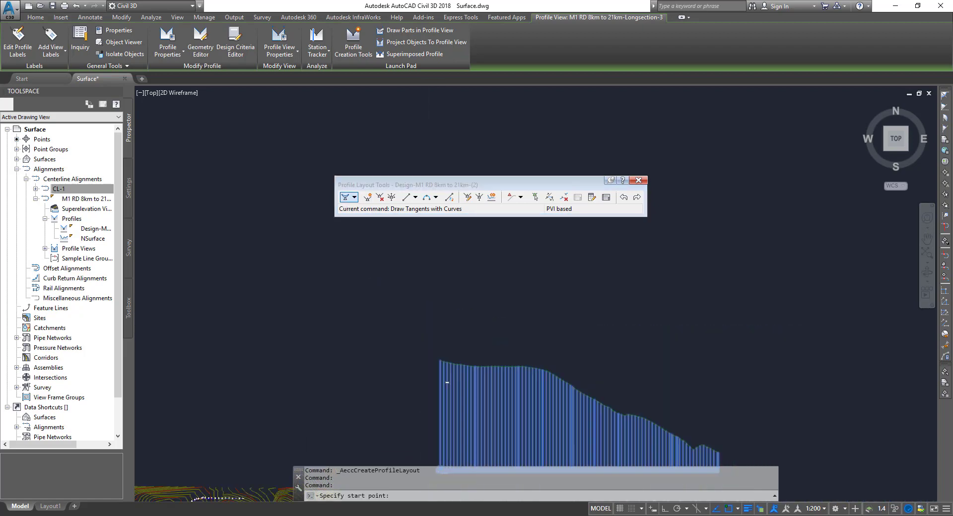
scroll(447, 383, "down", 2)
scroll(529, 380, "up", 8)
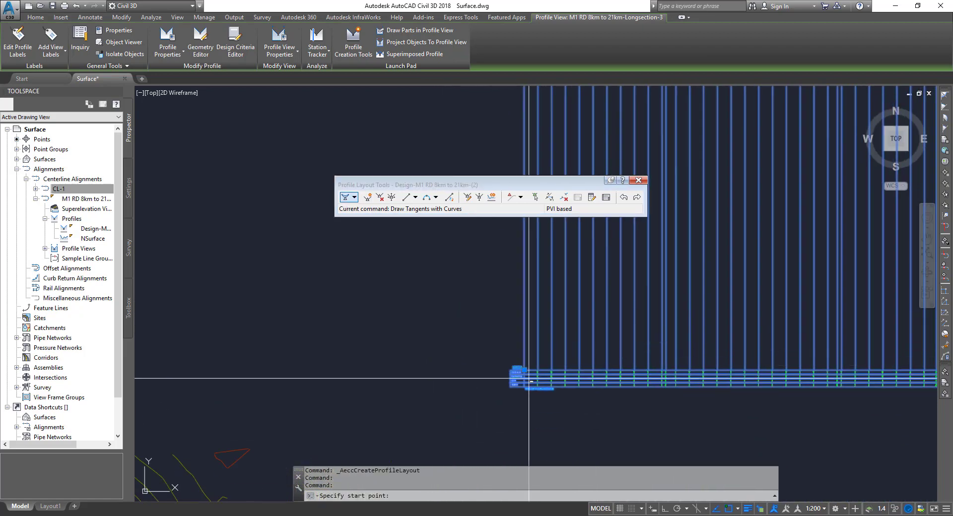
scroll(528, 380, "up", 4)
scroll(519, 367, "down", 5)
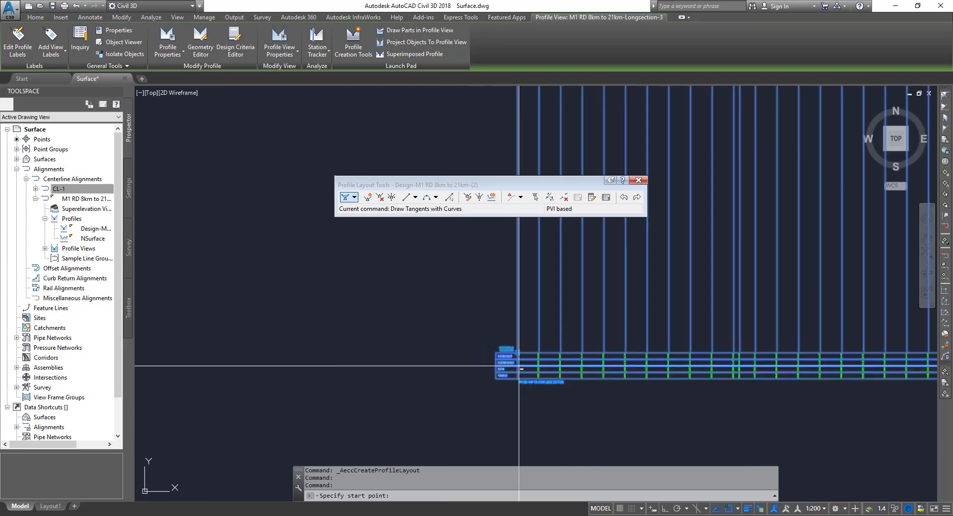
scroll(519, 366, "down", 5)
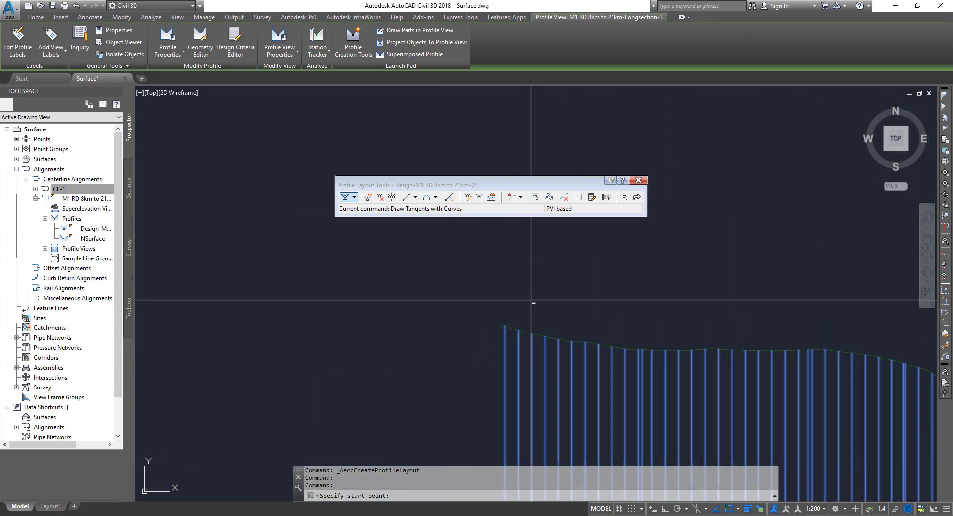
scroll(502, 326, "down", 4)
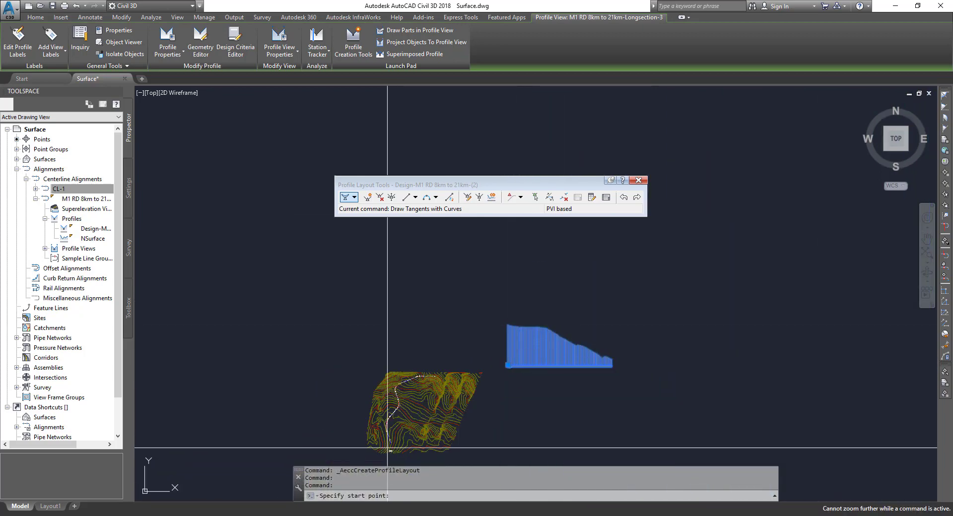
scroll(387, 449, "up", 10)
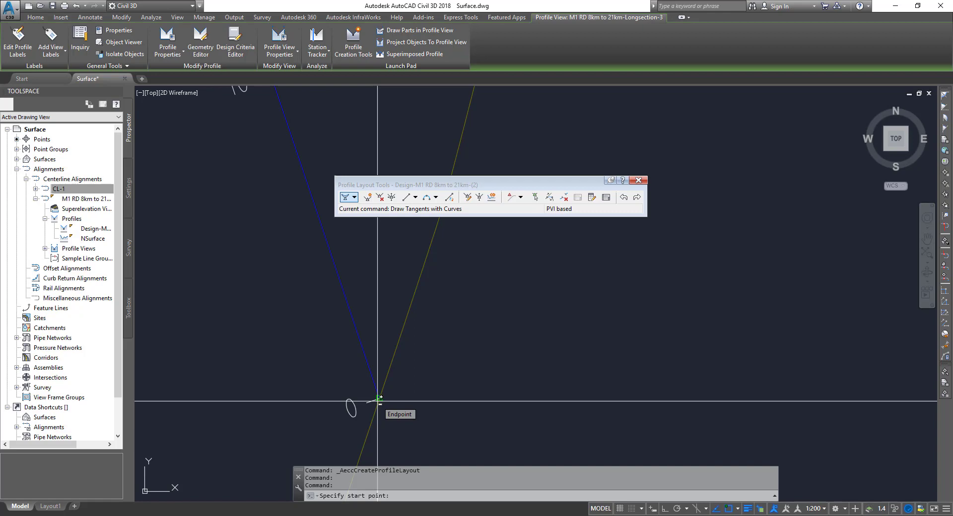
scroll(378, 398, "down", 7)
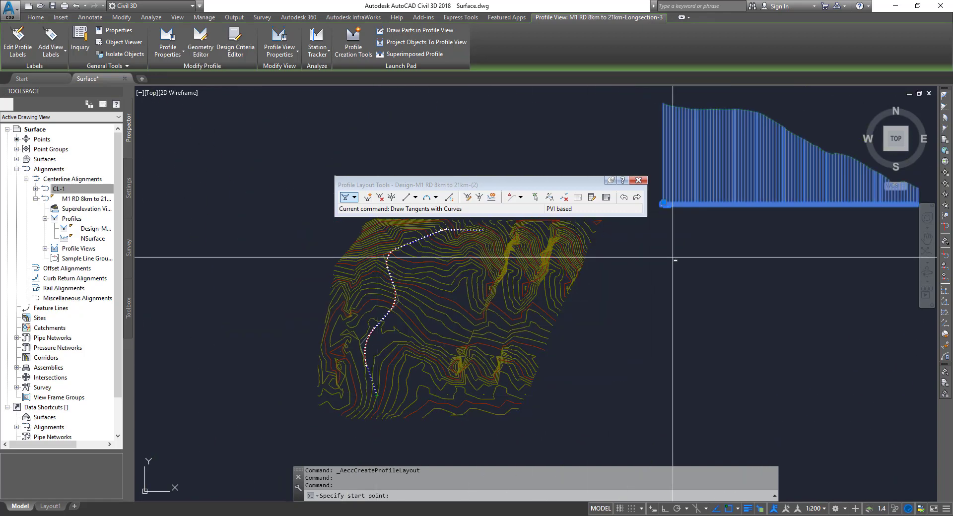
middle_click_drag(673, 257, 610, 276)
scroll(556, 380, "up", 8)
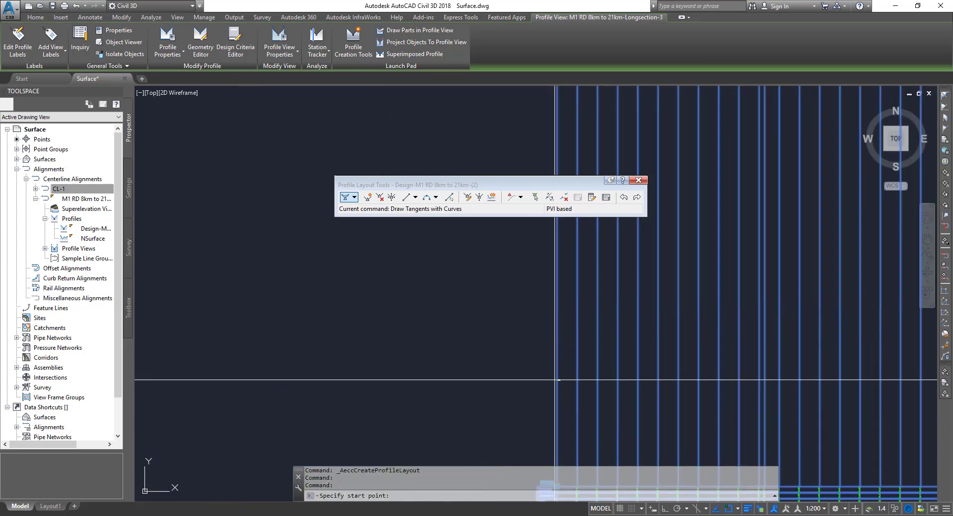
scroll(557, 375, "down", 10)
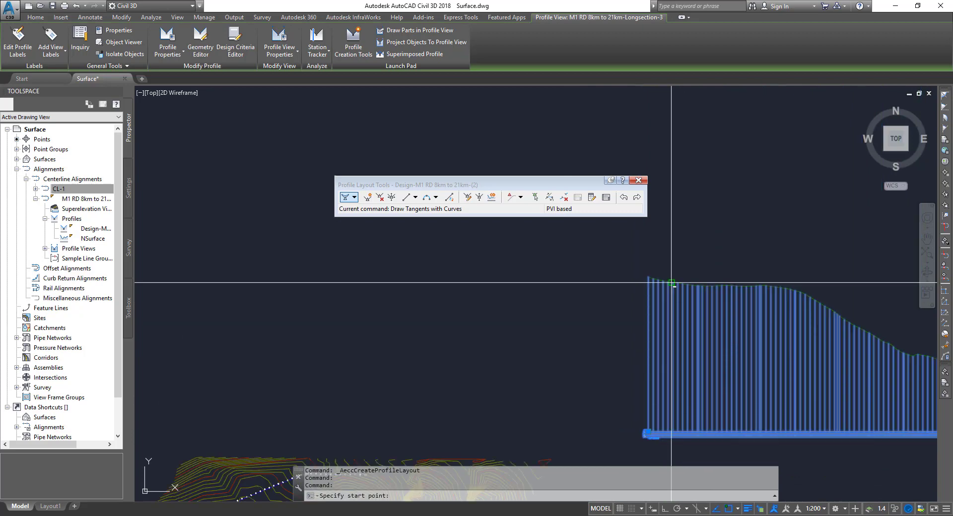
scroll(671, 283, "up", 8)
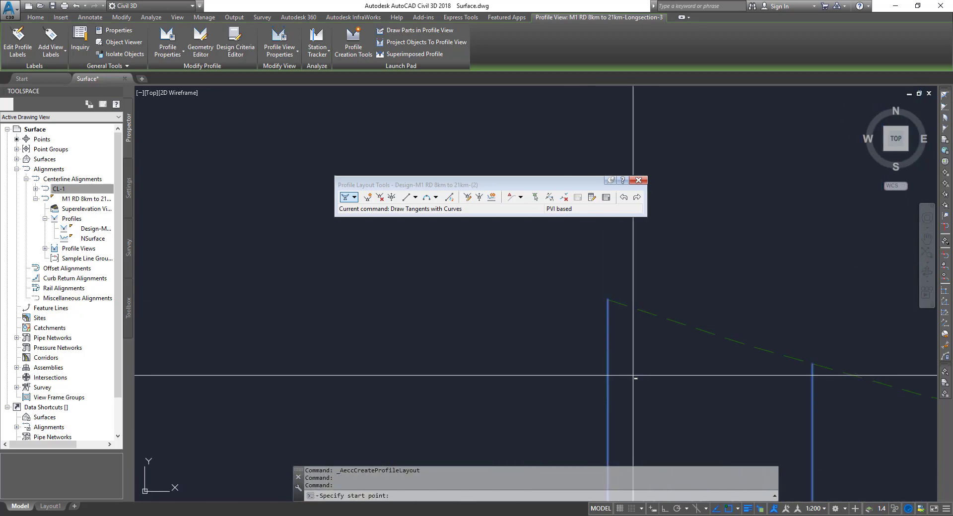
scroll(631, 376, "down", 5)
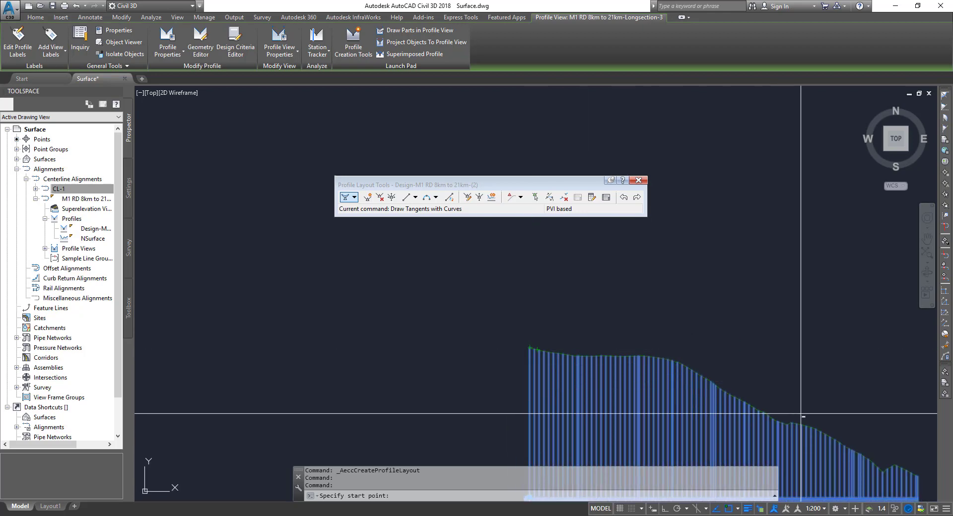
middle_click_drag(530, 375, 569, 148)
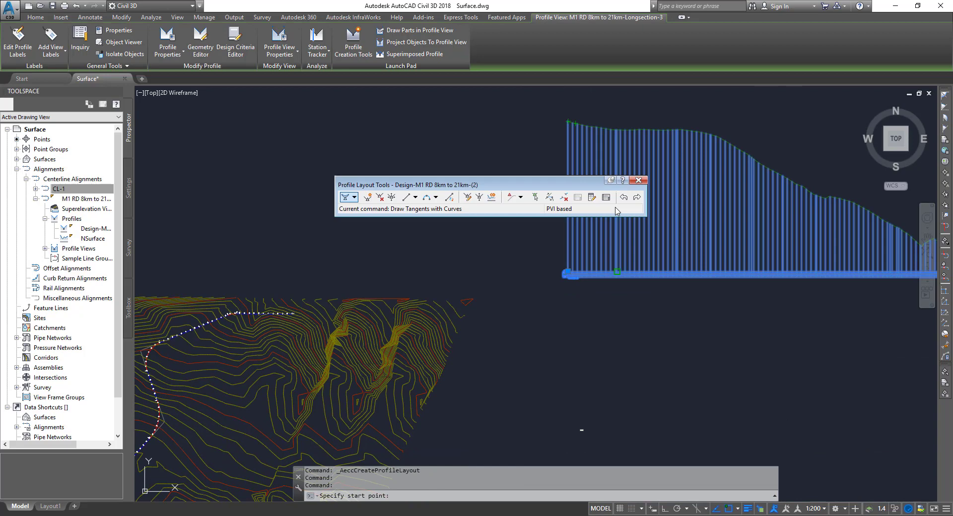
scroll(569, 278, "up", 8)
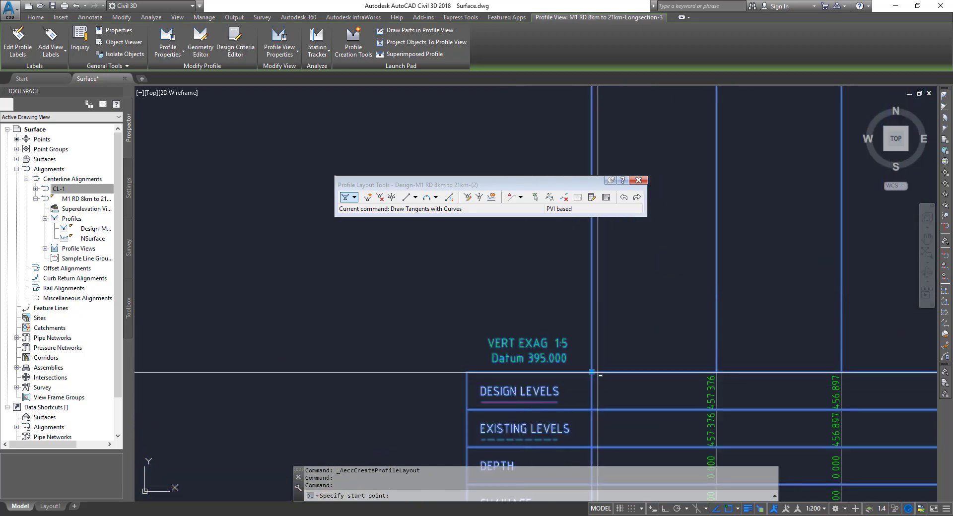
scroll(596, 373, "up", 6)
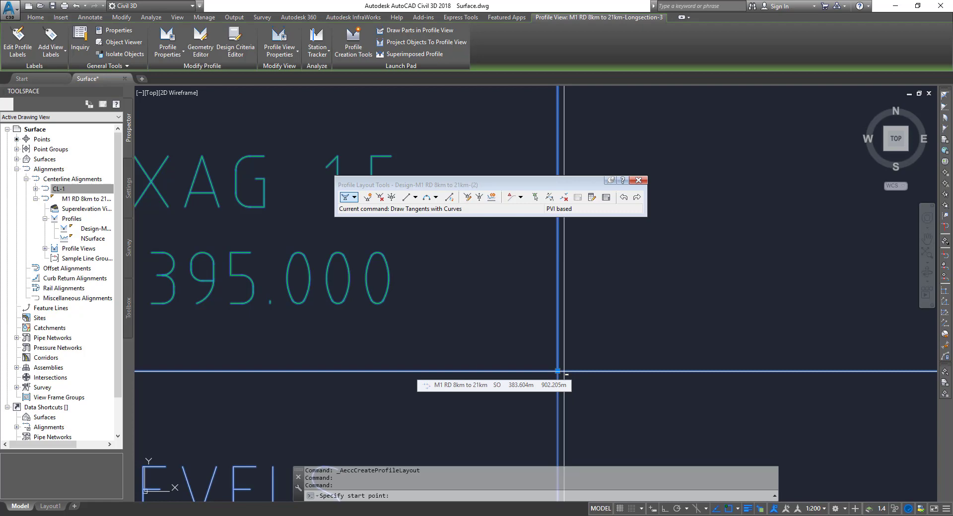
scroll(558, 371, "down", 8)
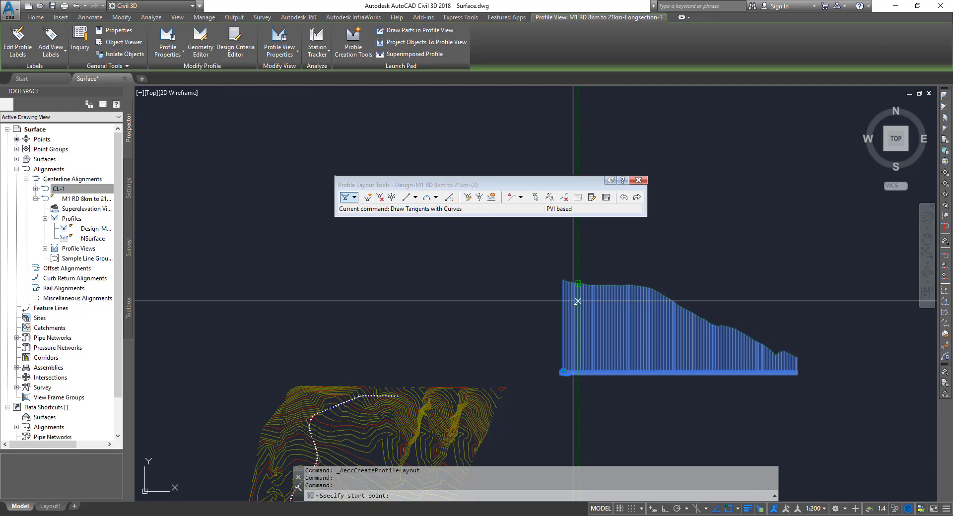
Step: Zoom in on the left end of the existing ground profile in the profile view
scroll(573, 371, "up", 4)
scroll(572, 370, "up", 5)
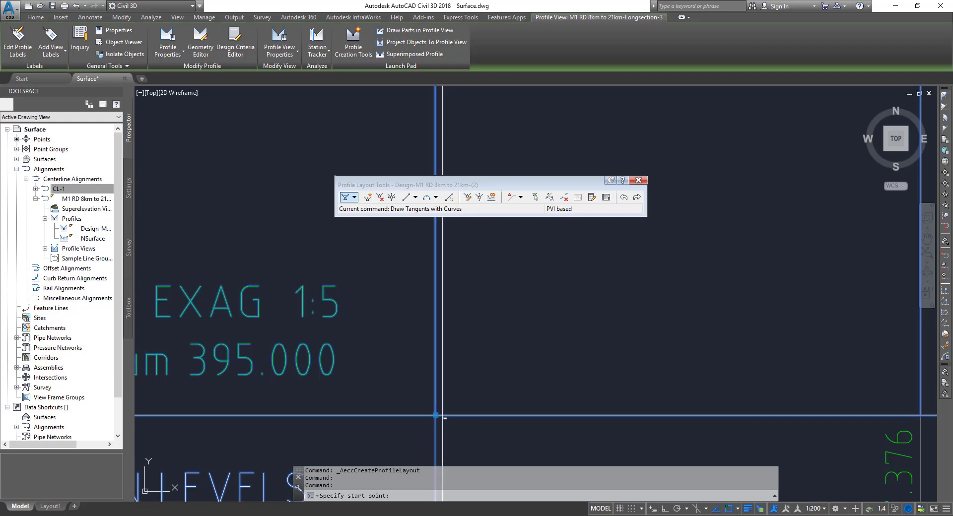
scroll(442, 415, "down", 5)
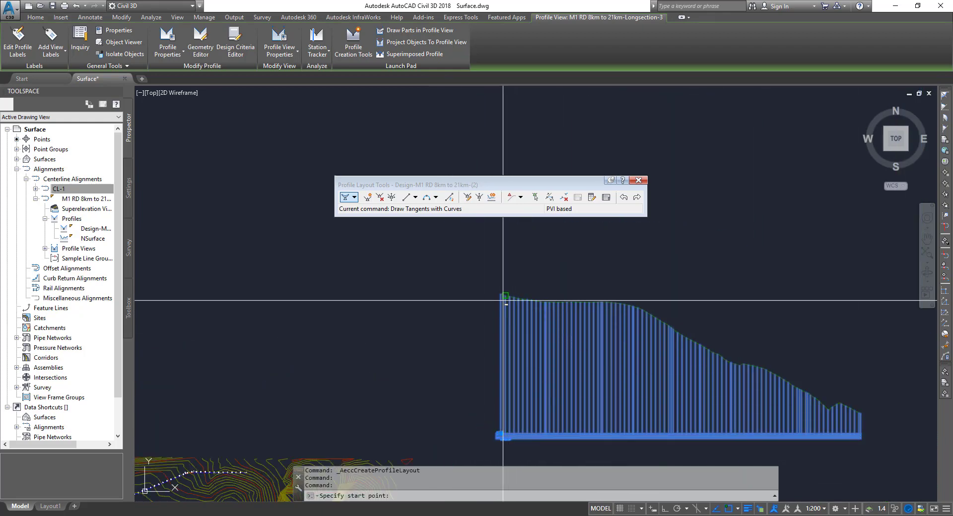
scroll(503, 300, "up", 5)
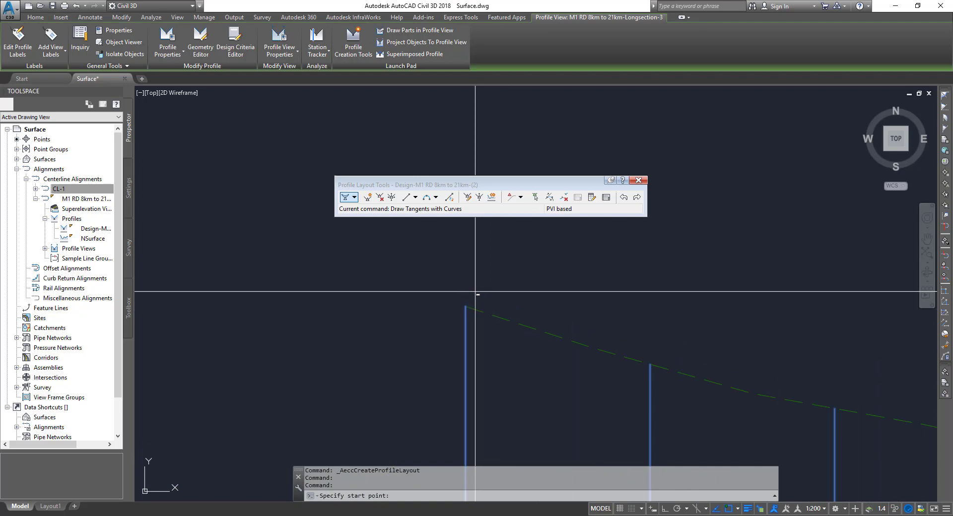
scroll(475, 338, "down", 5)
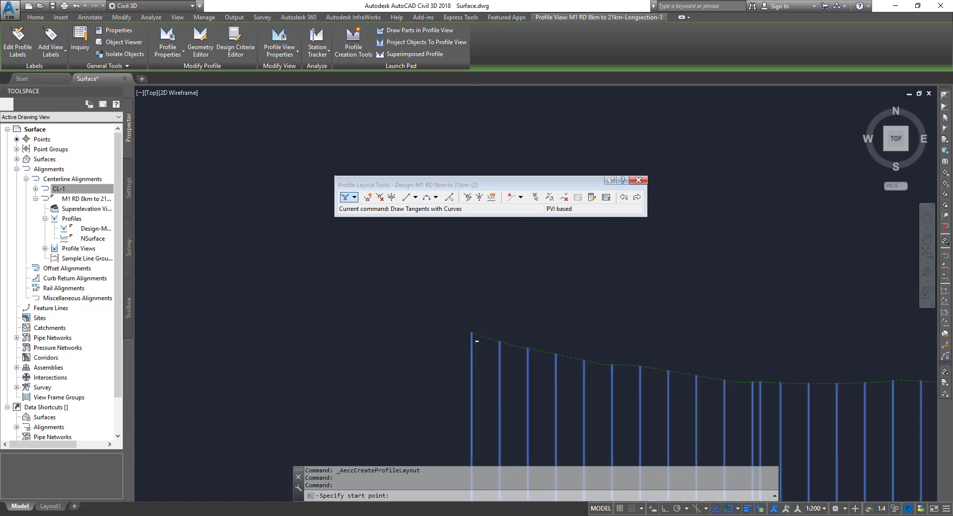
scroll(471, 340, "up", 8)
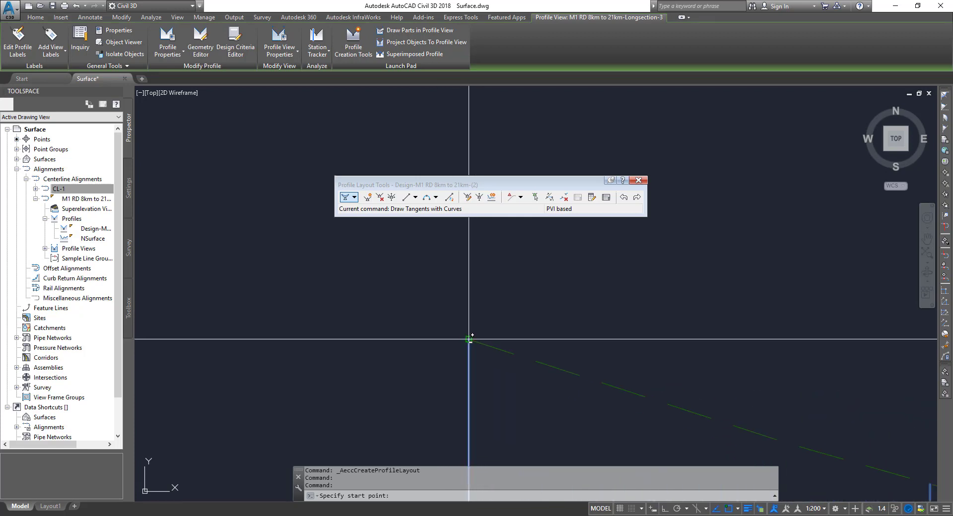
scroll(468, 340, "down", 6)
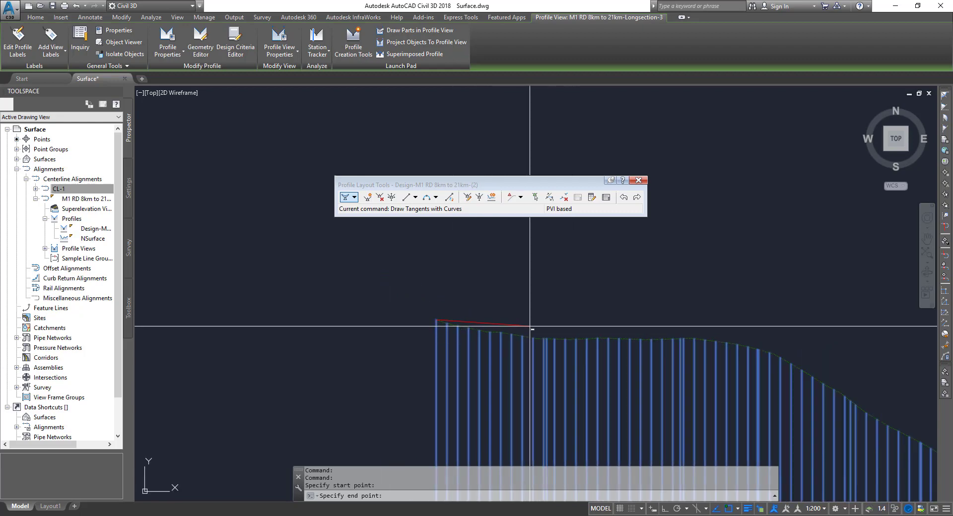
Step: Place the design profile's PVIs along the slope to the ground profile's end, then finish drawing
left_click(608, 338)
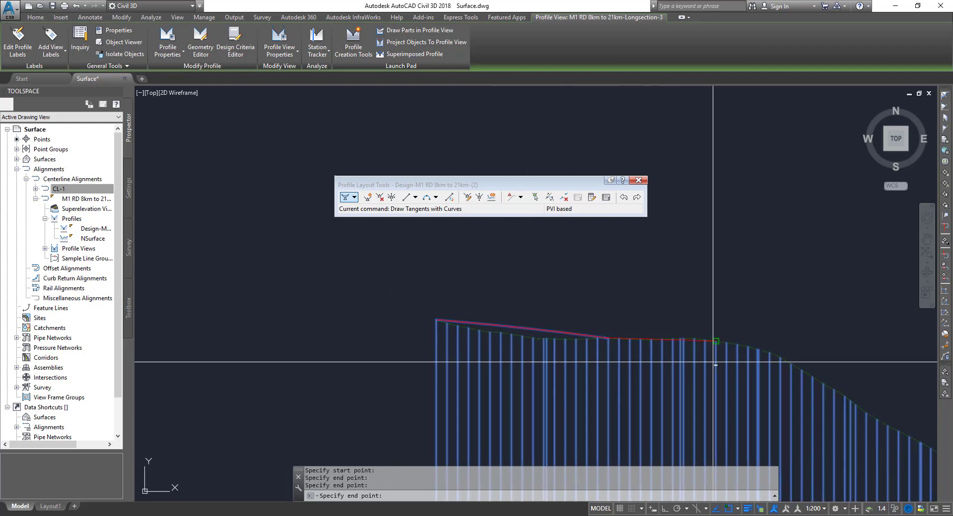
scroll(709, 340, "up", 7)
middle_click_drag(717, 341, 363, 351)
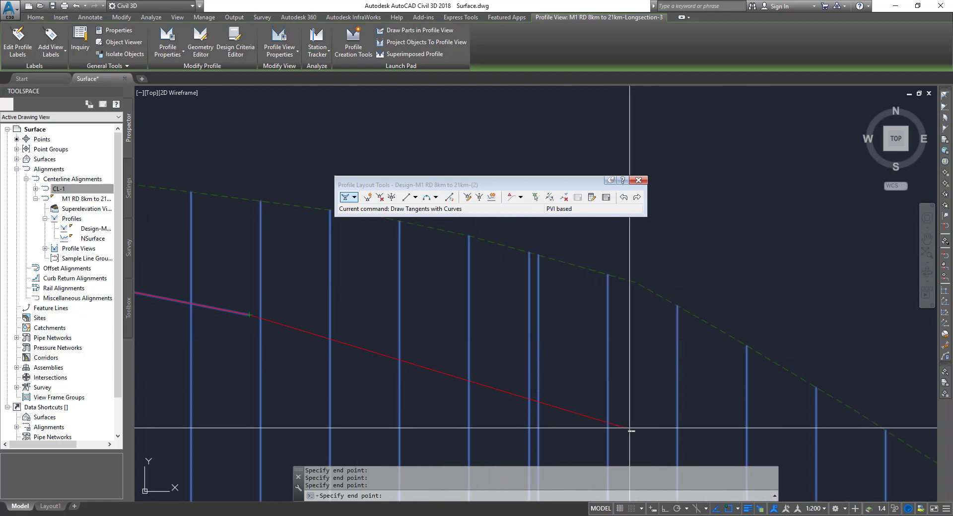
middle_click_drag(831, 448, 279, 276)
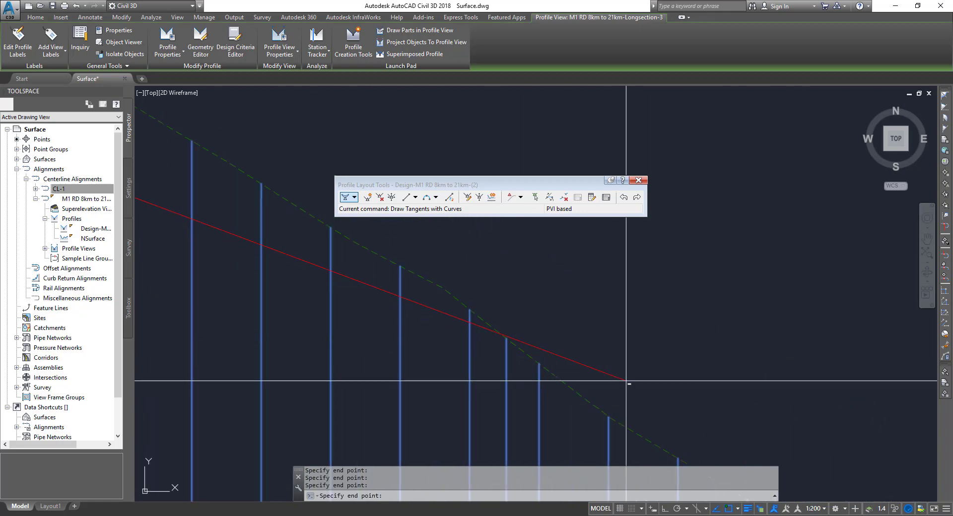
scroll(662, 387, "down", 5)
middle_click_drag(553, 334, 351, 276)
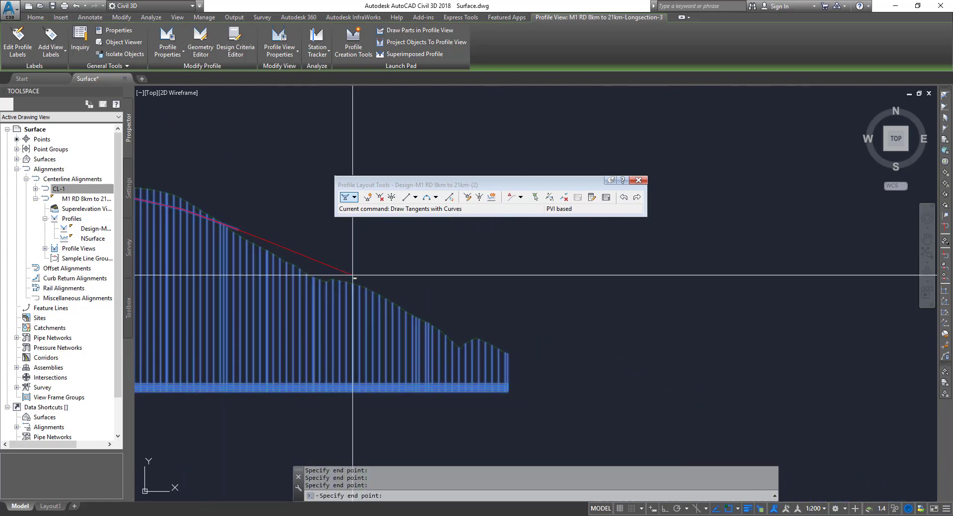
scroll(447, 323, "up", 4)
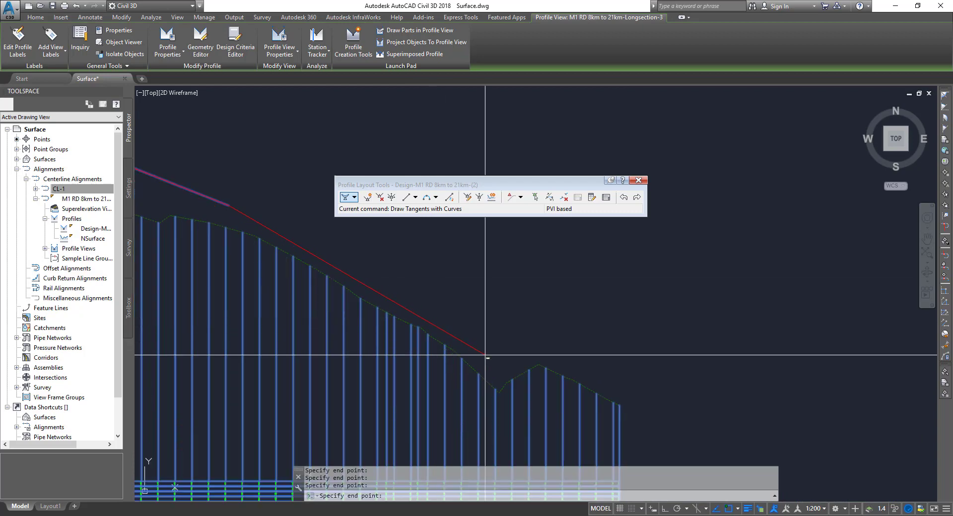
scroll(561, 395, "up", 5)
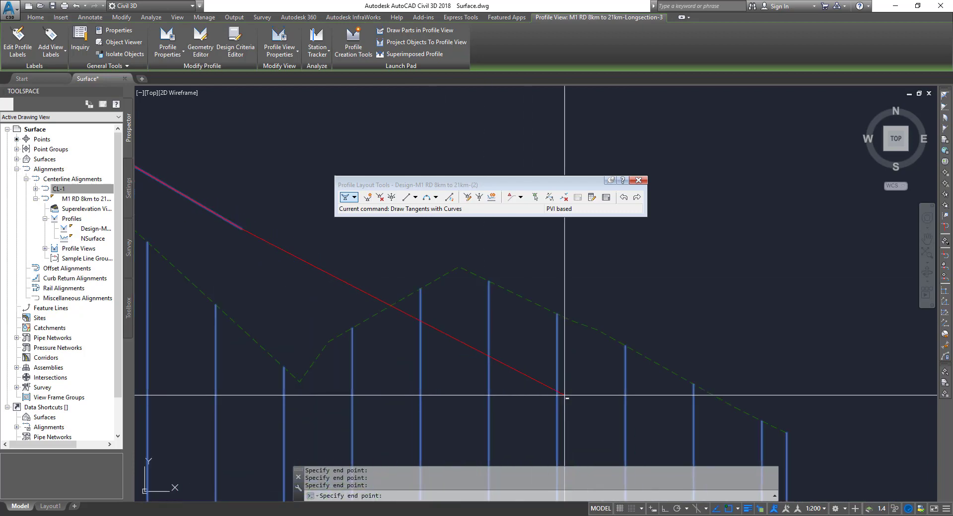
left_click(592, 397)
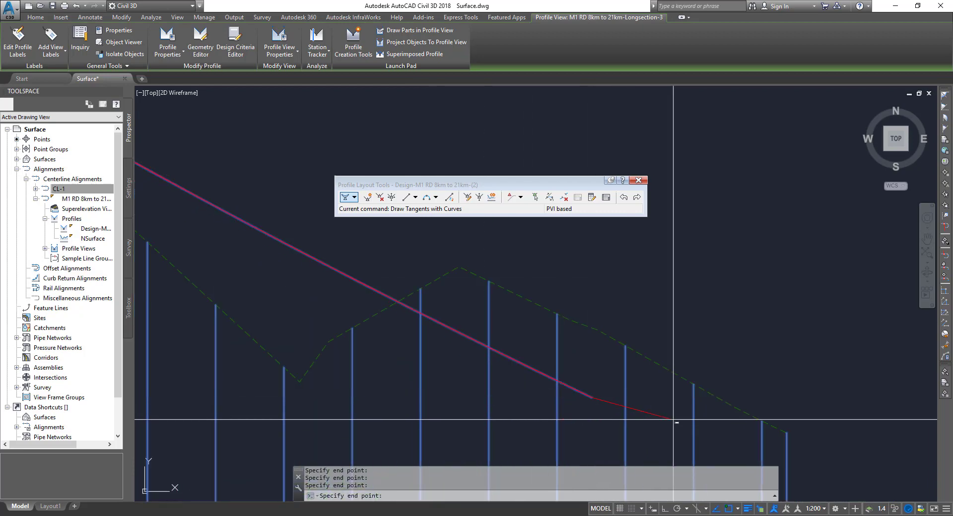
left_click(786, 432)
key("Return")
scroll(805, 451, "down", 8)
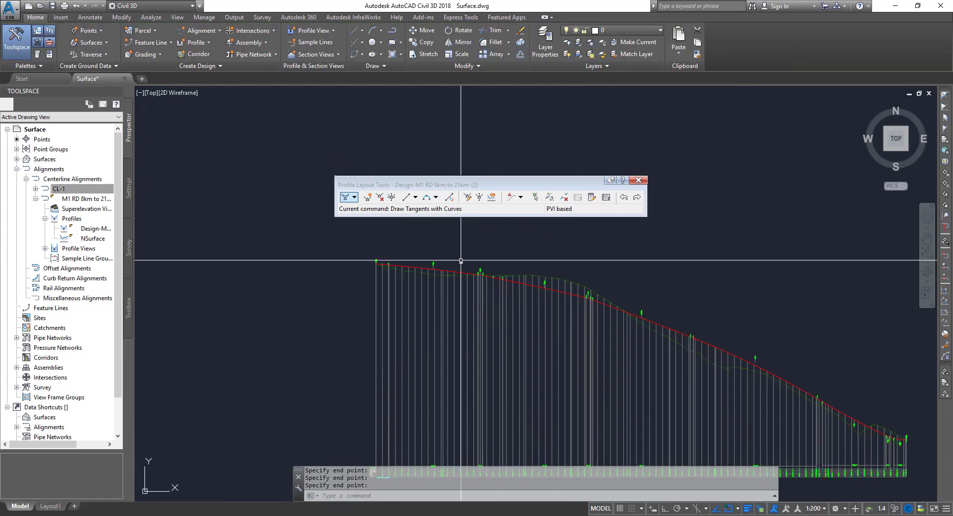
Step: Close the Profile Layout Tools and select the profile view showing the finished red design profile
scroll(378, 268, "up", 5)
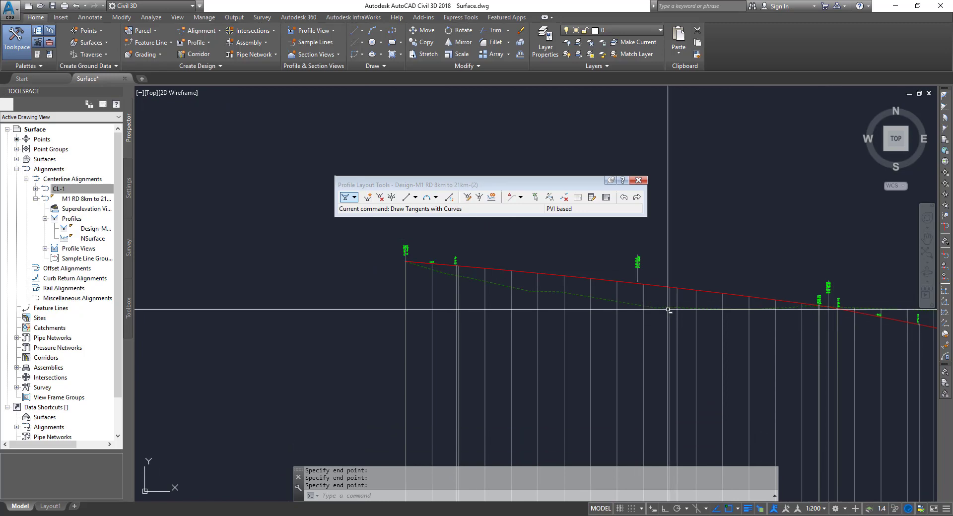
left_click(640, 181)
scroll(690, 318, "down", 5)
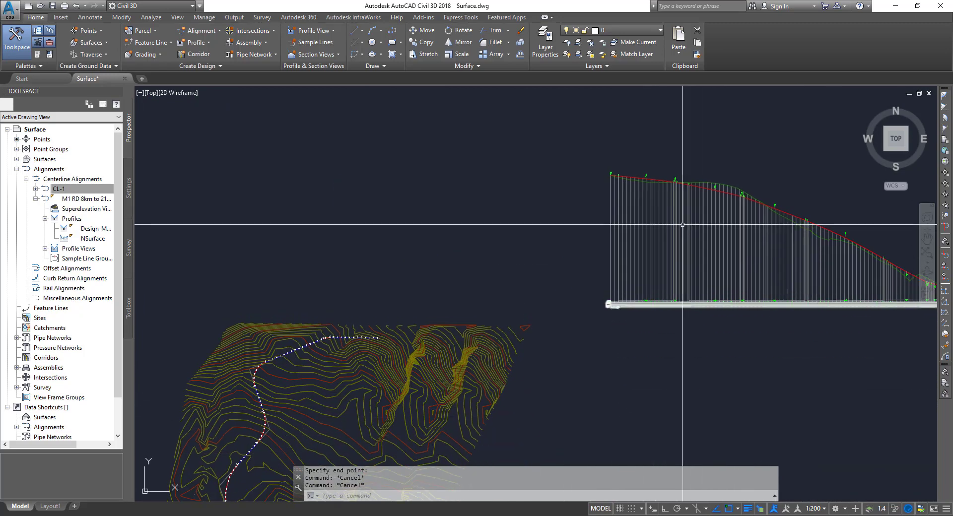
scroll(699, 216, "down", 4)
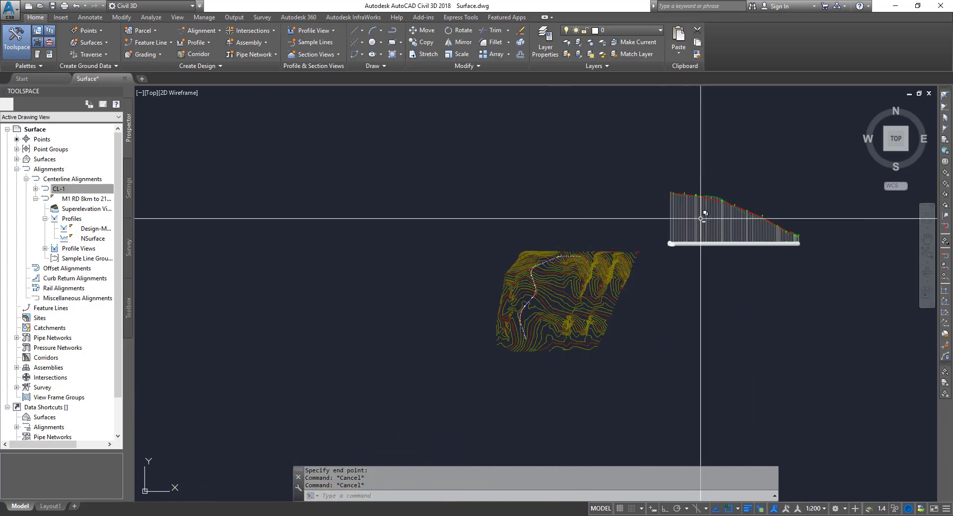
scroll(701, 219, "up", 6)
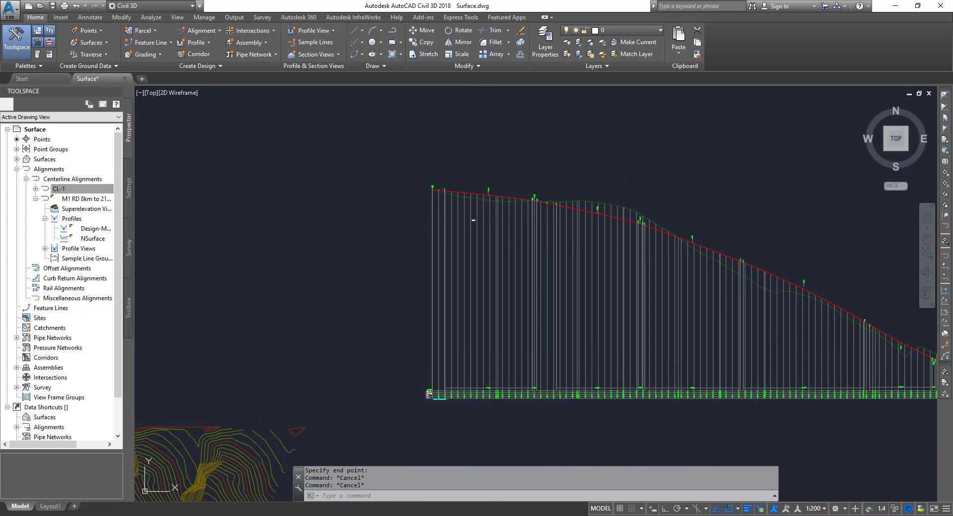
left_click(473, 219)
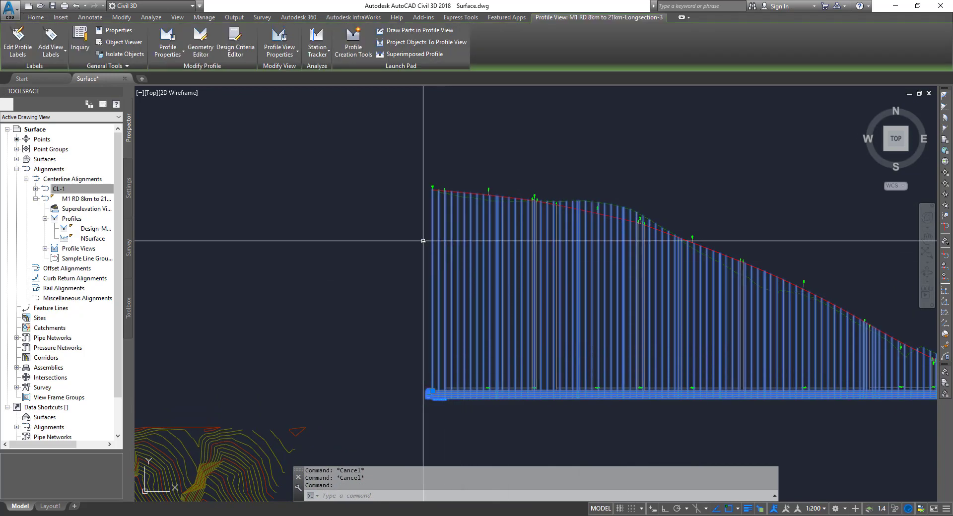
Step: In Profile View Properties, widen the Profiles Name column to read NSurface and Design-M1 RD 8km to 21km-(2), then OK
left_click(280, 39)
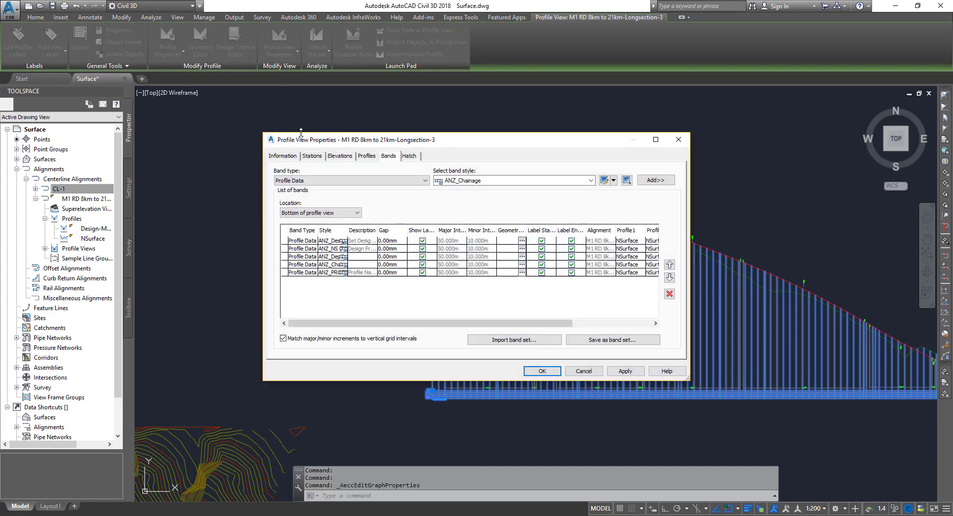
left_click(367, 156)
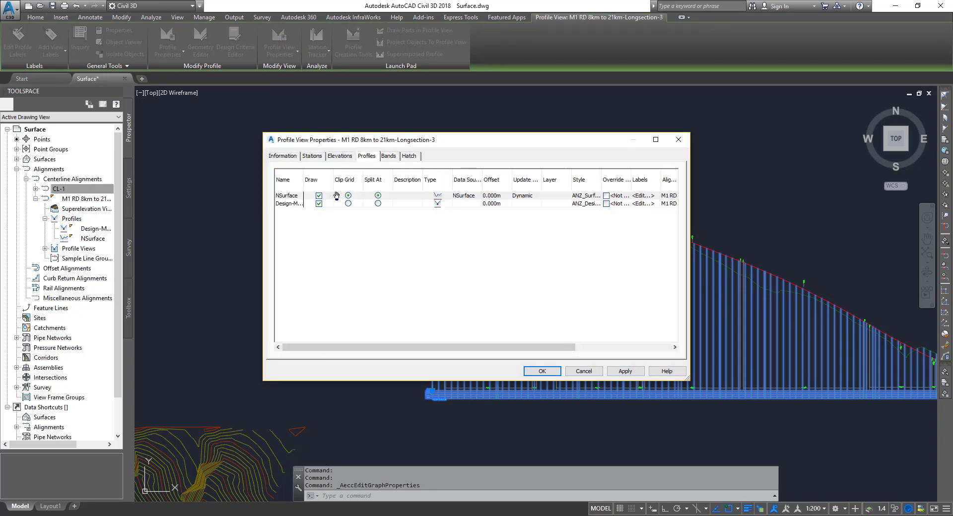
double_click(303, 178)
left_click(293, 196)
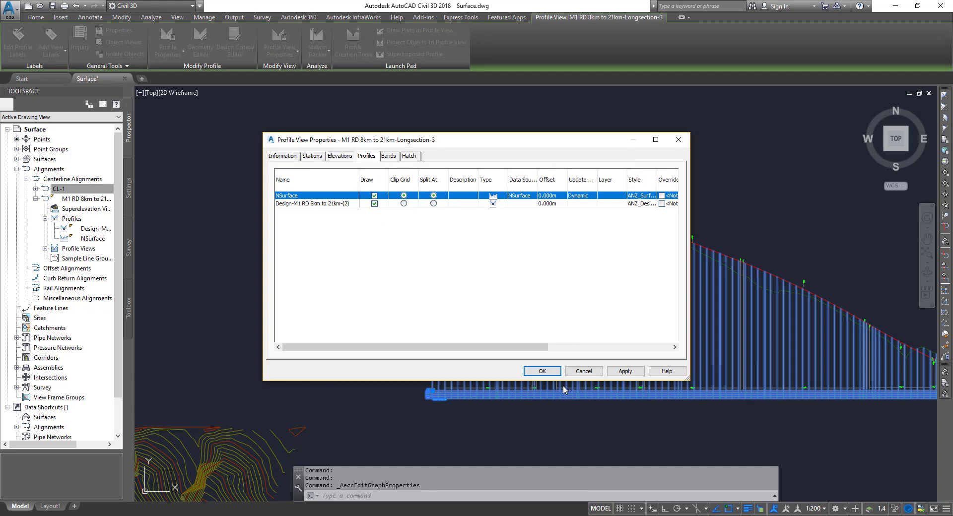
left_click(546, 371)
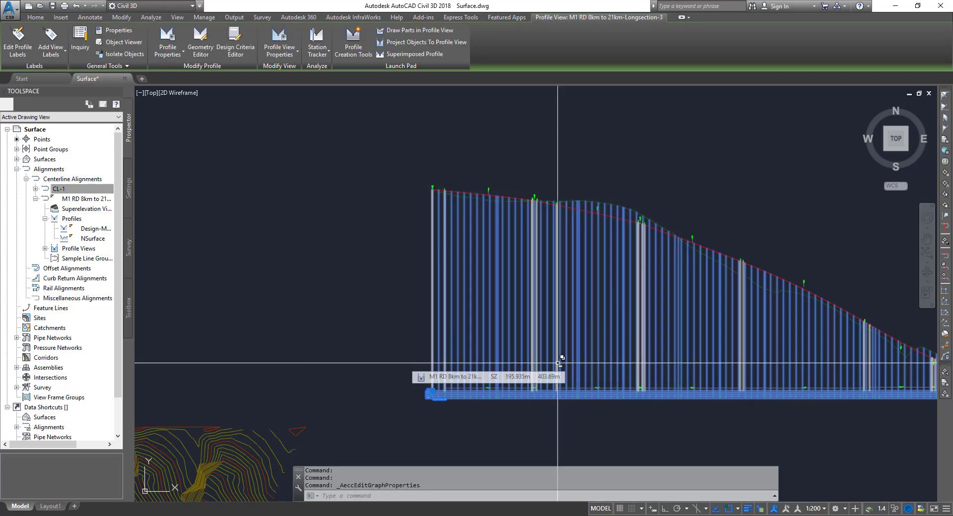